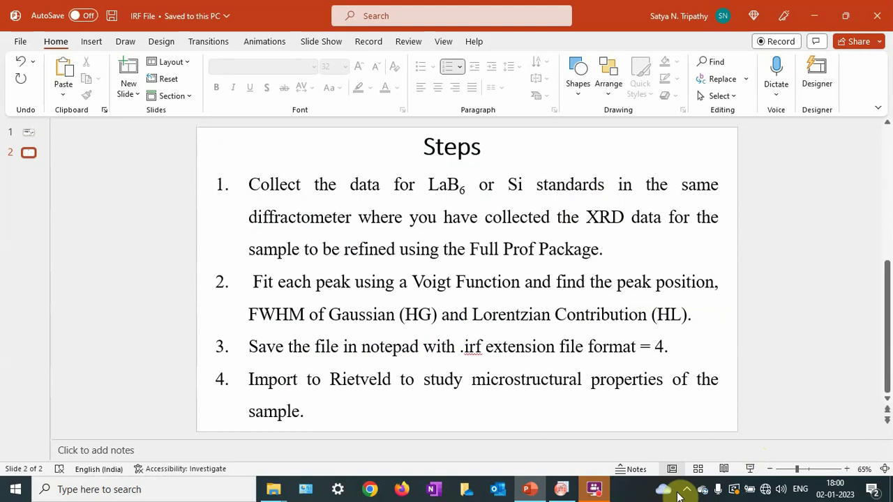
Add an empty workbook Book1 beside the 11BM_LaB6_660b data and graph, then display Book1.
click(593, 489)
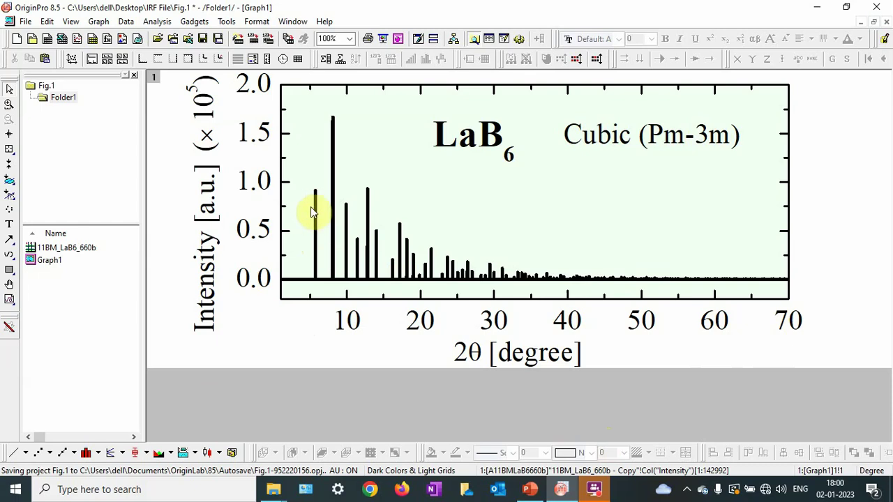
click(48, 39)
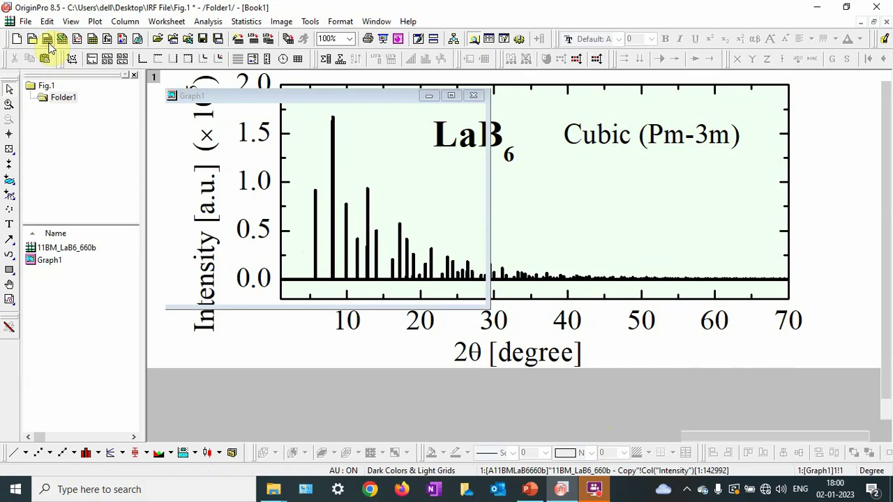
double_click(70, 248)
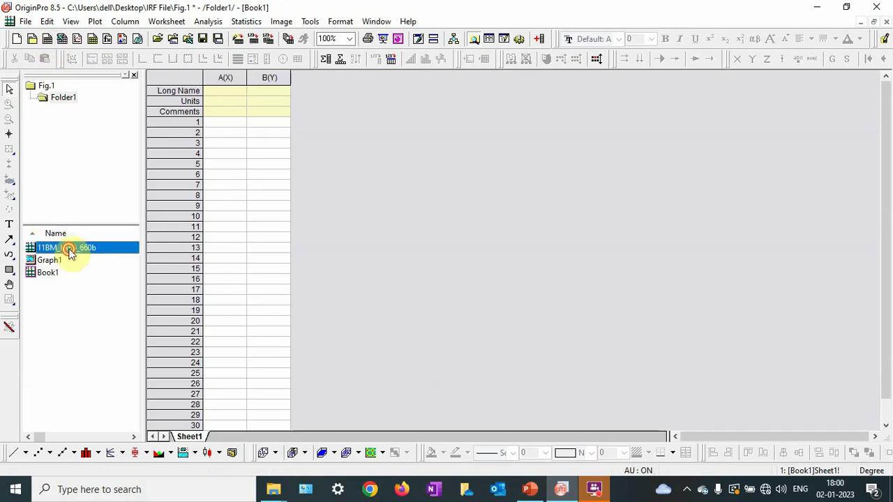
double_click(49, 261)
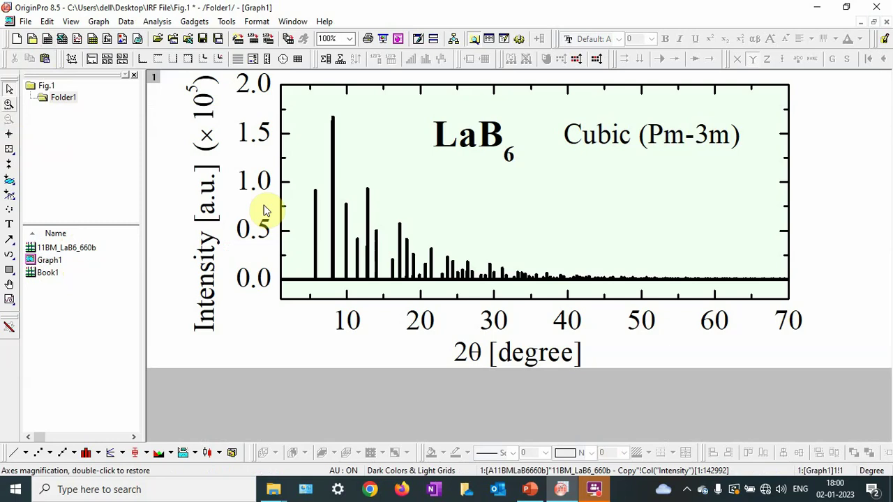
double_click(50, 273)
Import Peak 1.dat from the IRF File folder as ASCII into columns A(X) and B(Y).
click(25, 21)
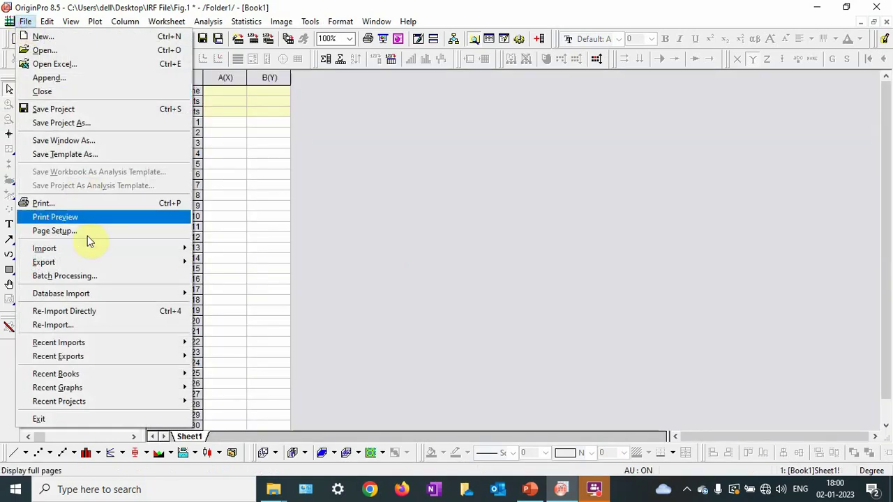
mouse_move(104, 248)
click(244, 108)
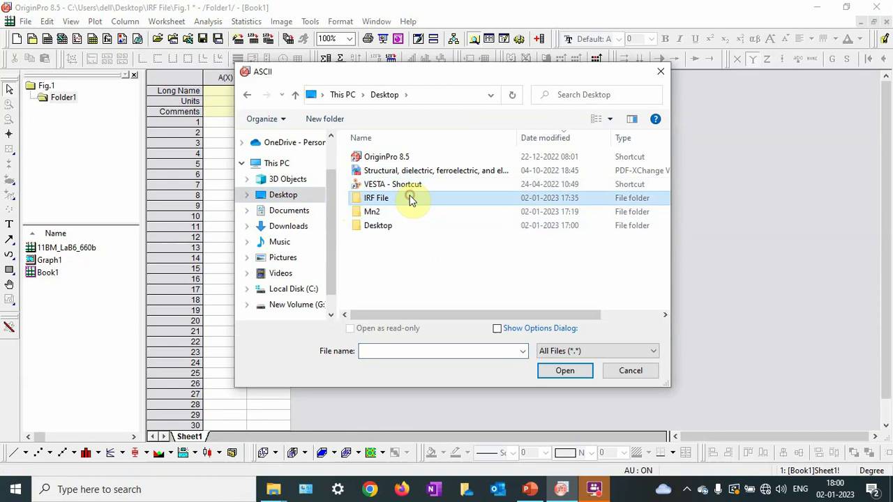
double_click(409, 198)
double_click(394, 212)
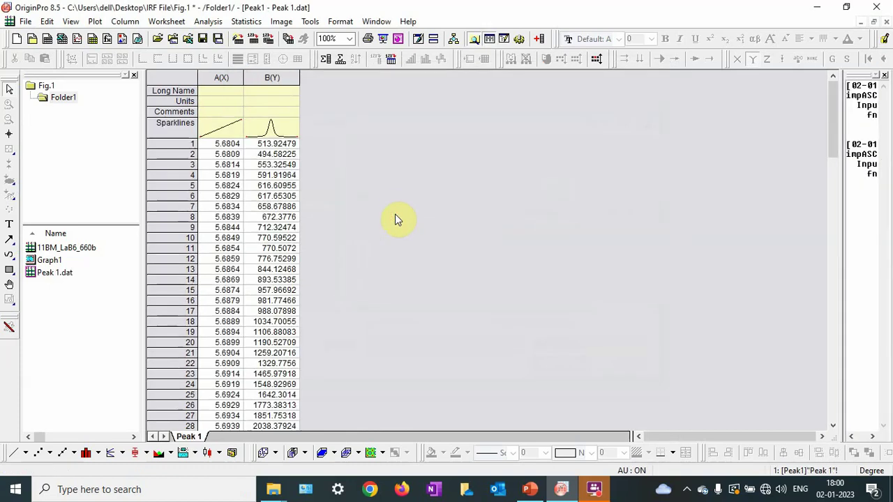
Scatter-plot column B of the Peak 1 data as Graph2 and open the NLFit dialog.
click(272, 77)
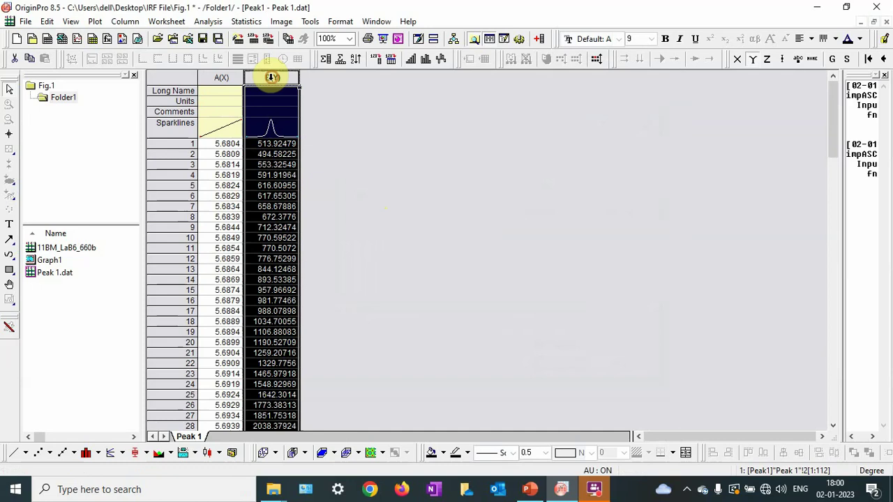
click(35, 452)
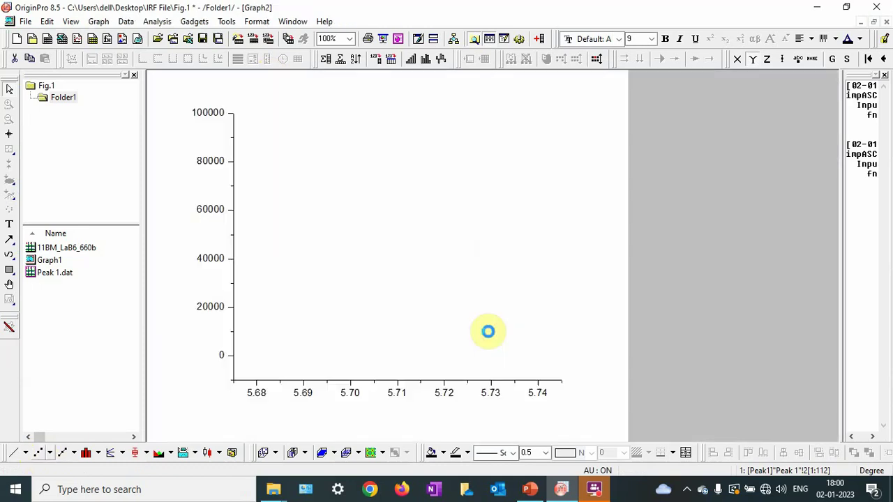
double_click(396, 386)
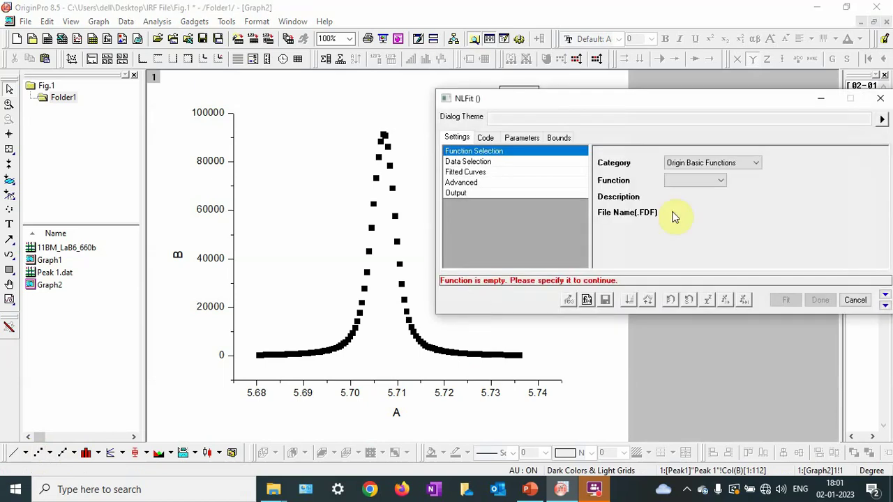
Fit the Peak 1 points with the Voigt peak function until converged, giving xc 5.70704.
click(720, 163)
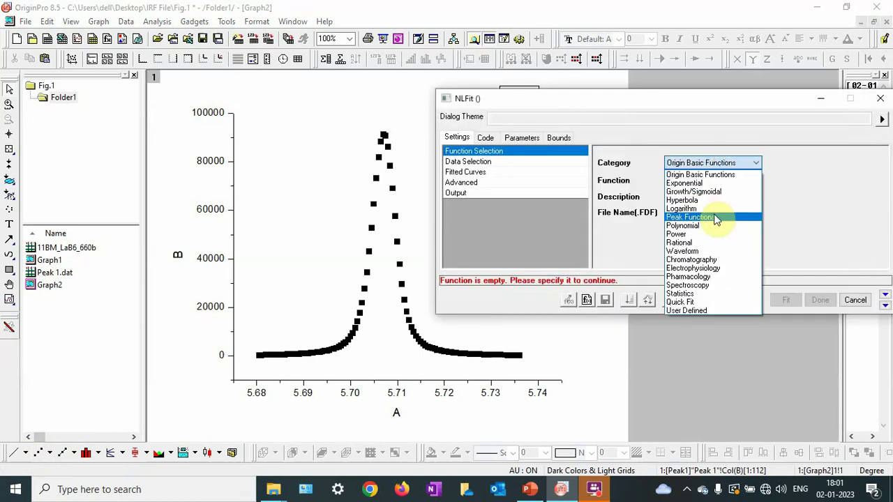
click(712, 213)
click(708, 181)
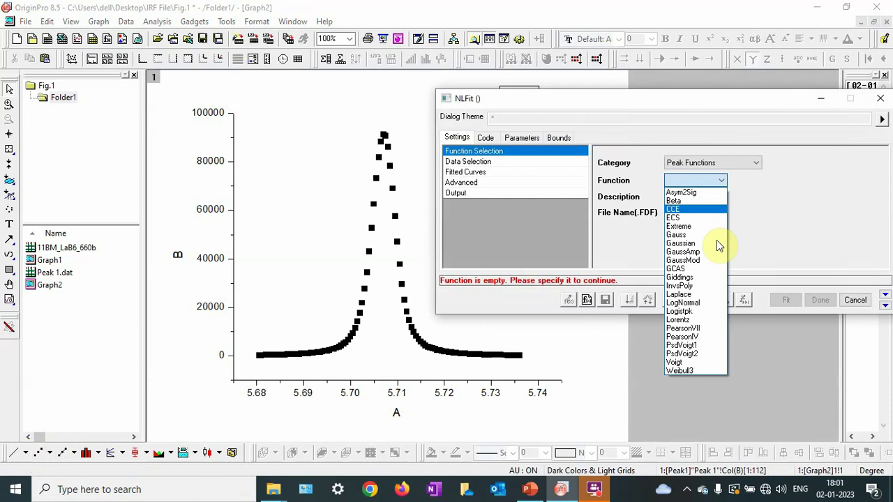
click(698, 362)
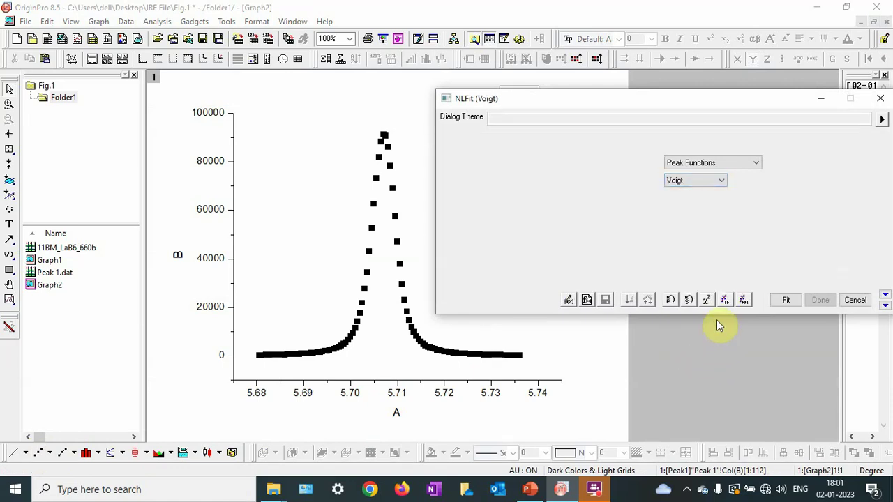
click(726, 300)
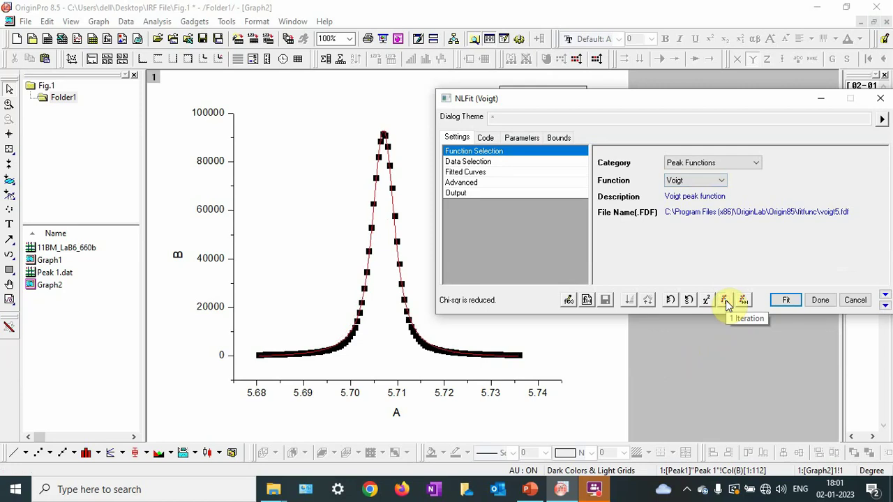
click(743, 300)
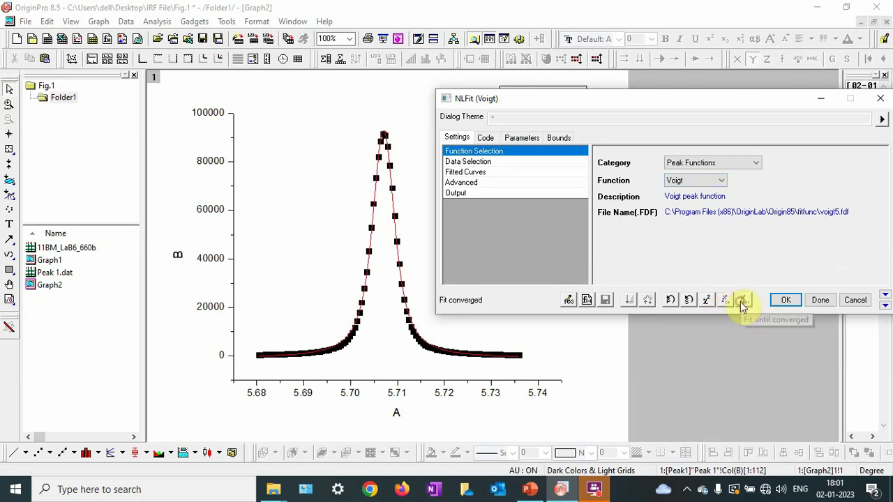
click(783, 301)
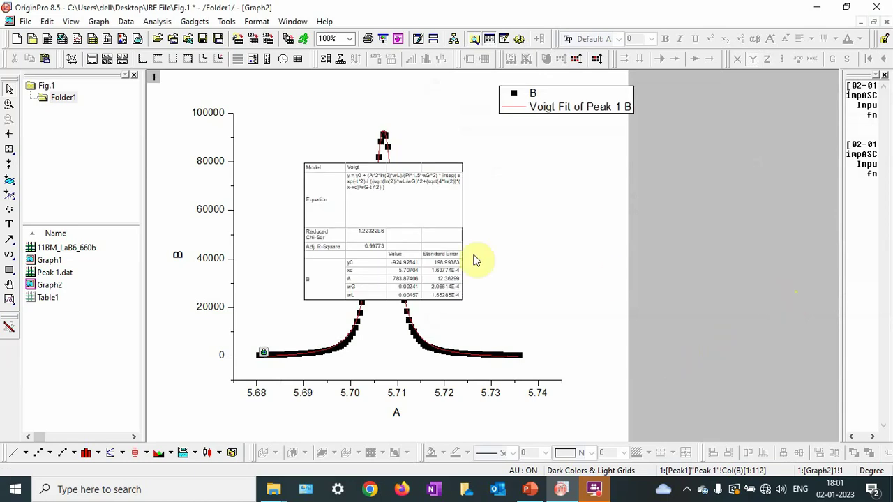
Move and enlarge the Voigt results table beside the peak, showing wG 0.00241 and wL 0.00457.
drag(460, 247, 584, 209)
drag(608, 273, 807, 309)
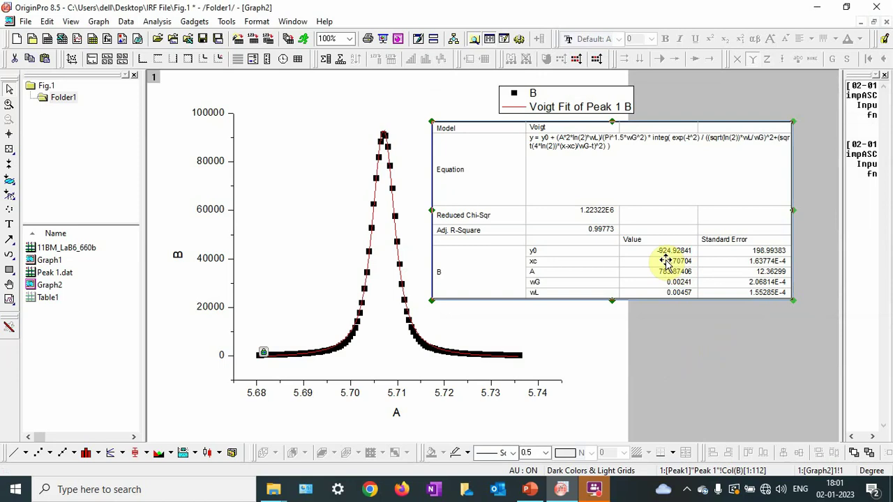
drag(627, 256, 588, 235)
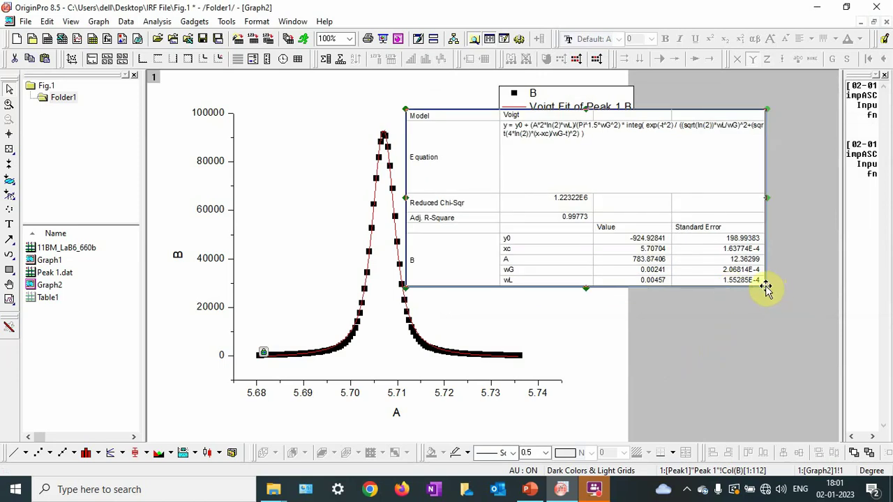
drag(768, 285, 776, 296)
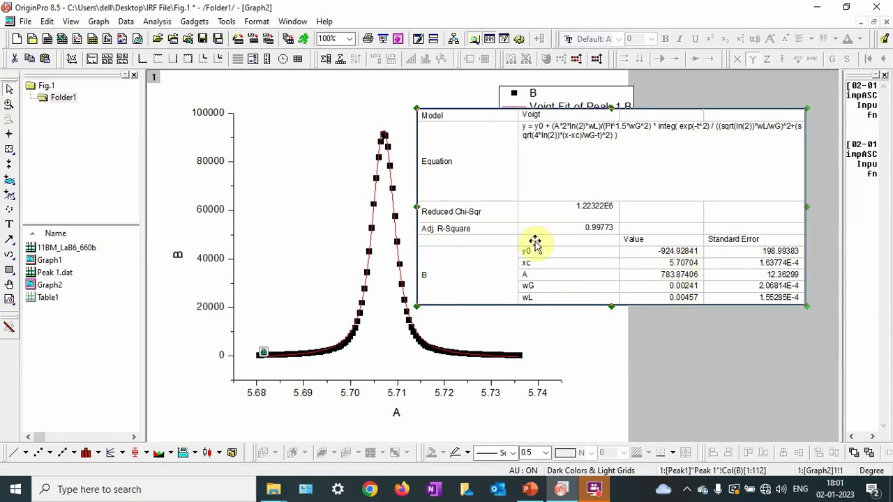
drag(553, 241, 574, 247)
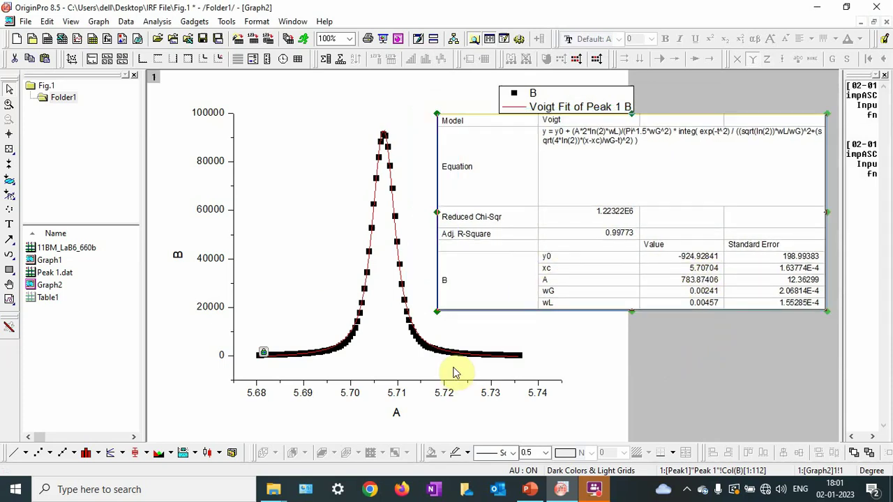
Display the full LaB6 Graph1 pattern, then minimize Origin to reveal the PowerPoint Steps slide.
double_click(43, 250)
click(52, 261)
double_click(51, 261)
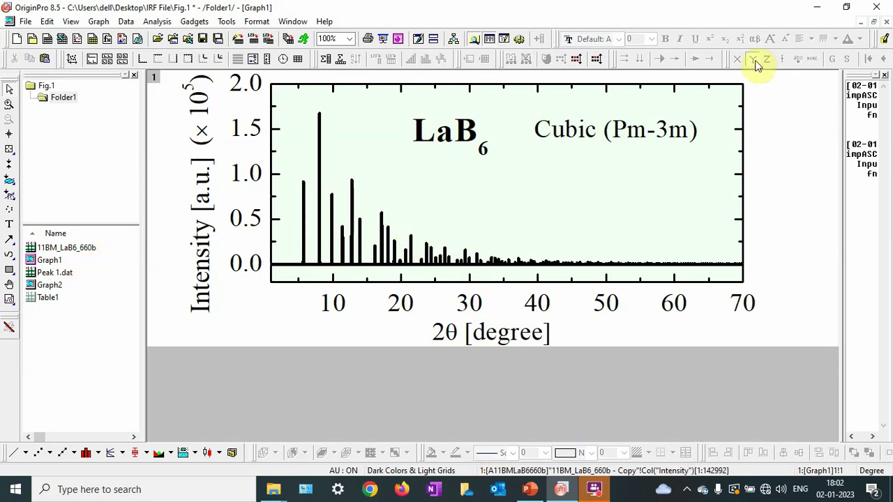
click(811, 7)
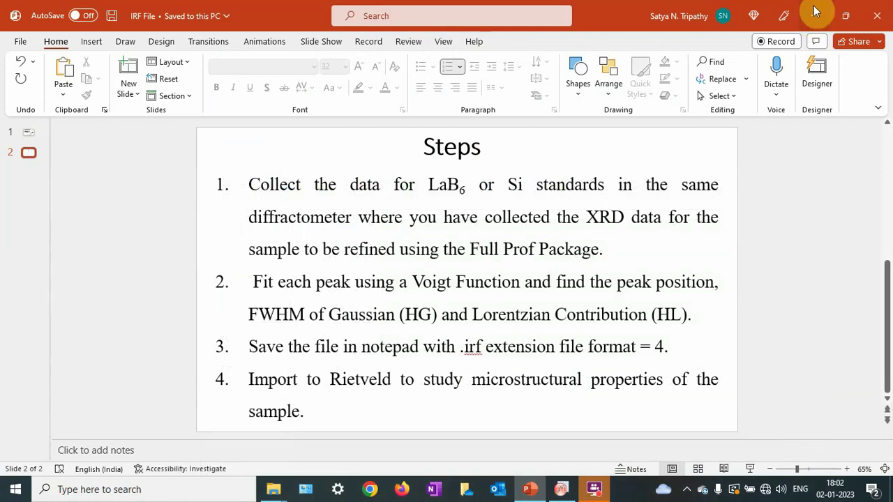
Minimize PowerPoint and open the desktop IRF File folder in a maximized Explorer window.
click(814, 8)
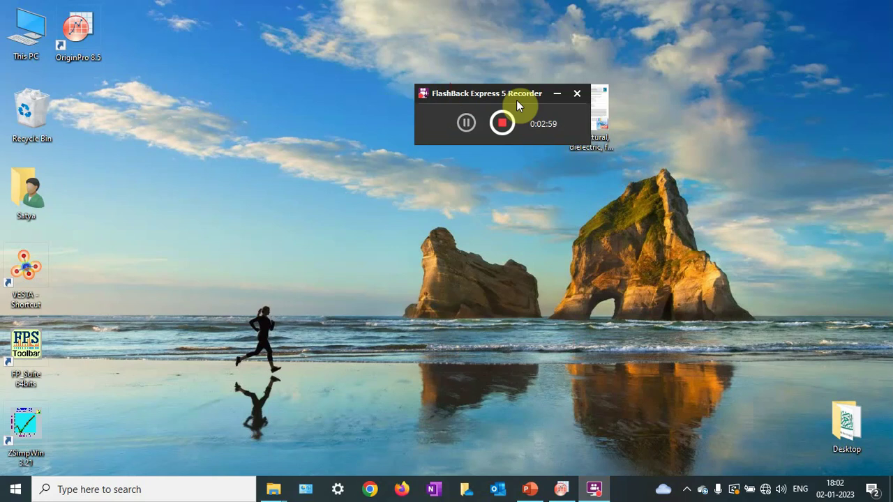
drag(484, 117, 379, 229)
double_click(455, 117)
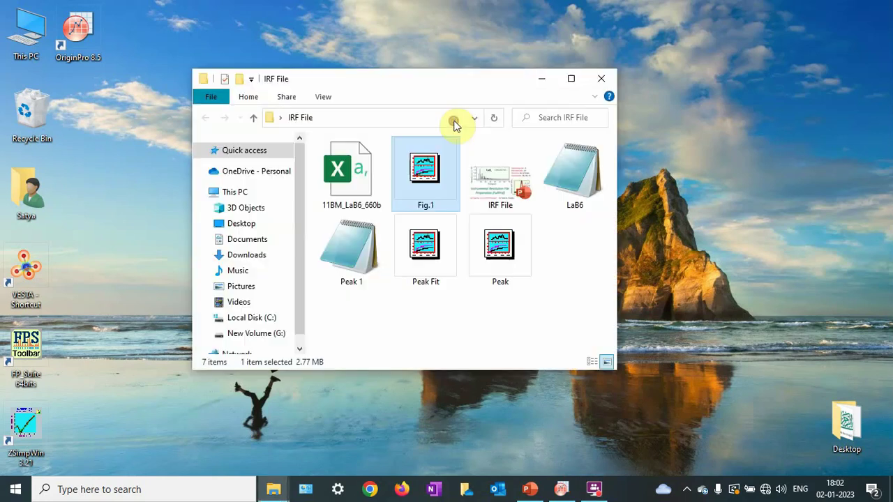
click(570, 79)
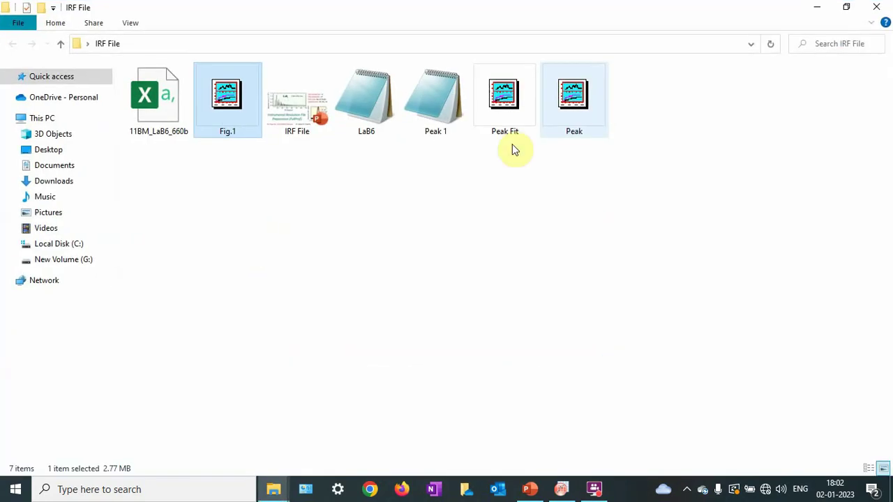
Review the LaB6 IRF file in Notepad, highlighting reso: 4 and the five peak rows, then return to Origin.
double_click(373, 115)
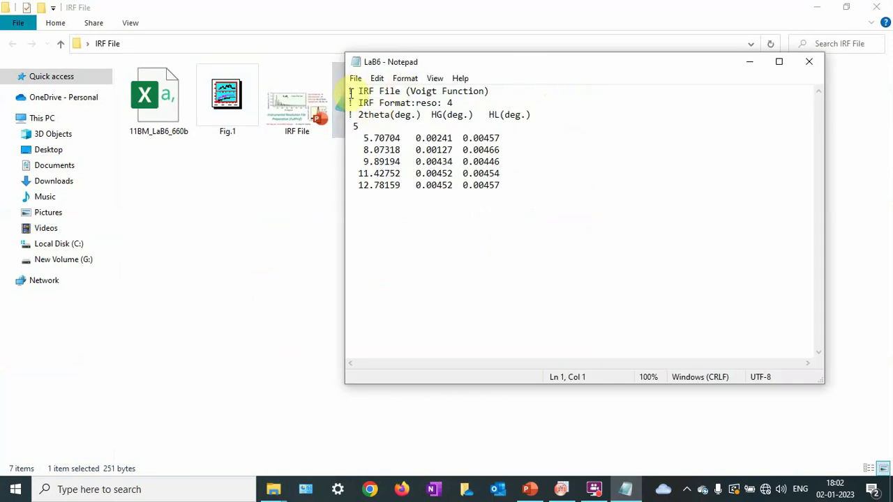
click(499, 91)
click(479, 101)
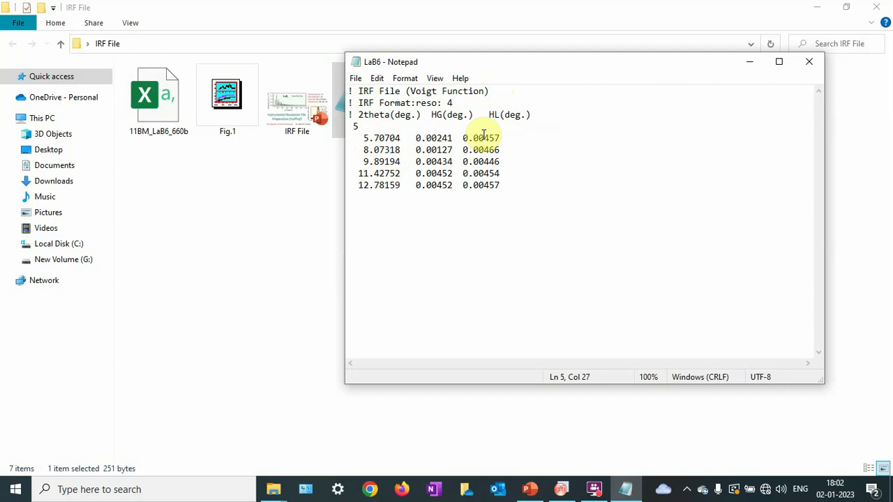
drag(453, 103, 415, 103)
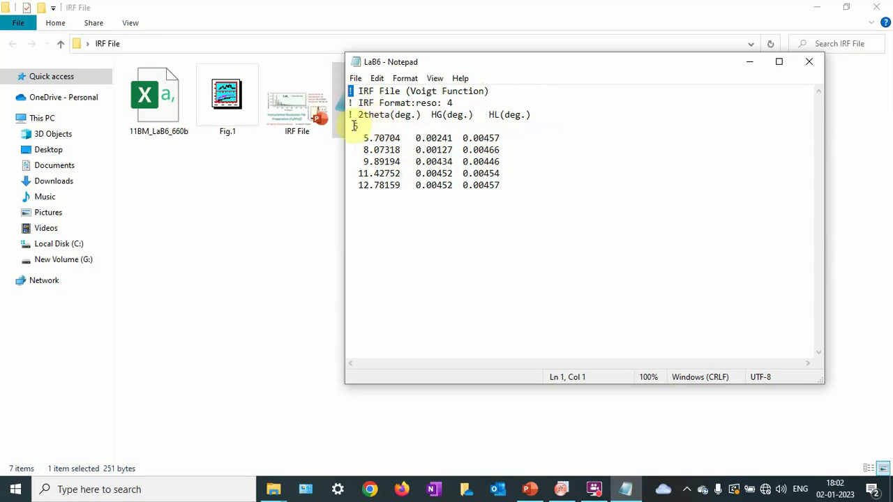
drag(361, 129, 530, 188)
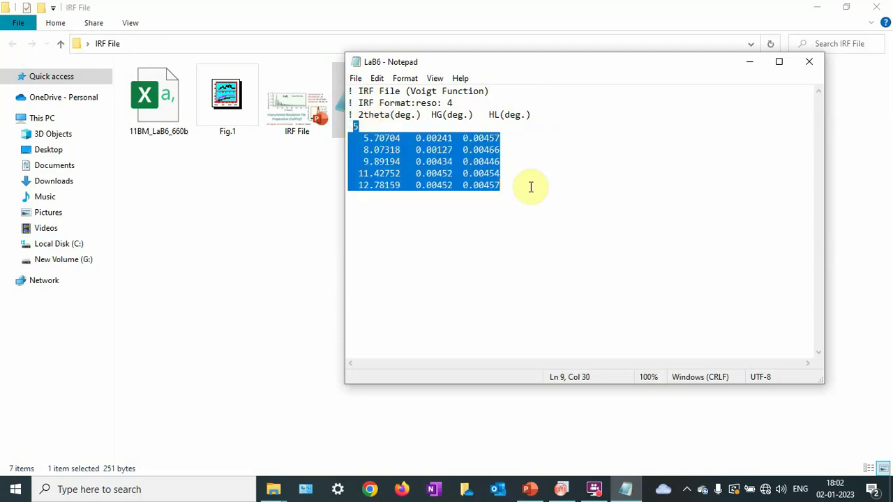
click(608, 169)
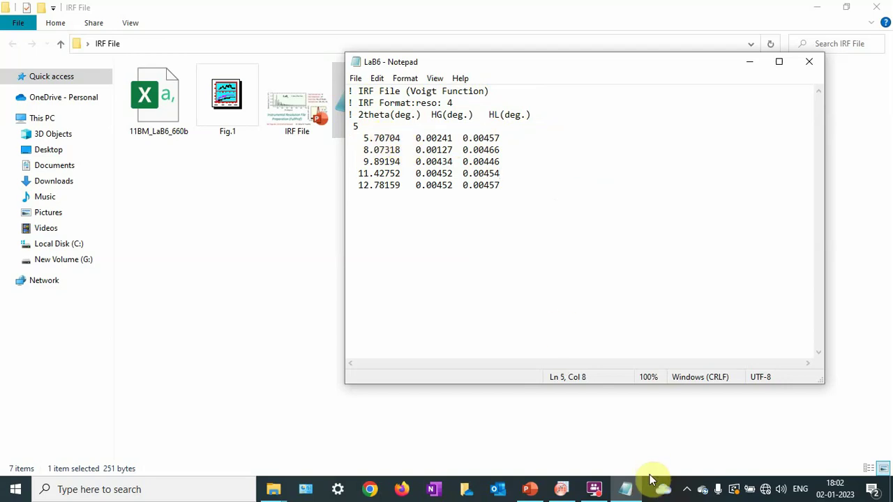
click(562, 489)
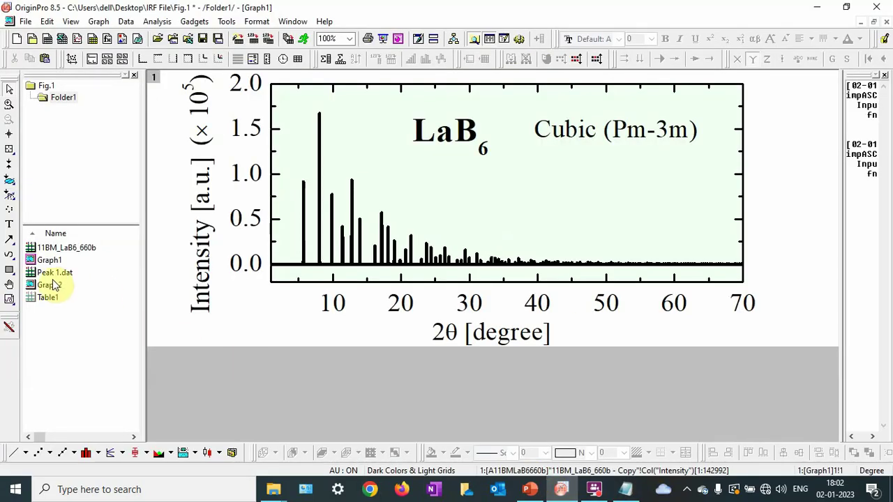
Compare Table1's Voigt xc, wG and wL with the LaB6 IRF file, then minimize Origin.
double_click(47, 299)
click(271, 244)
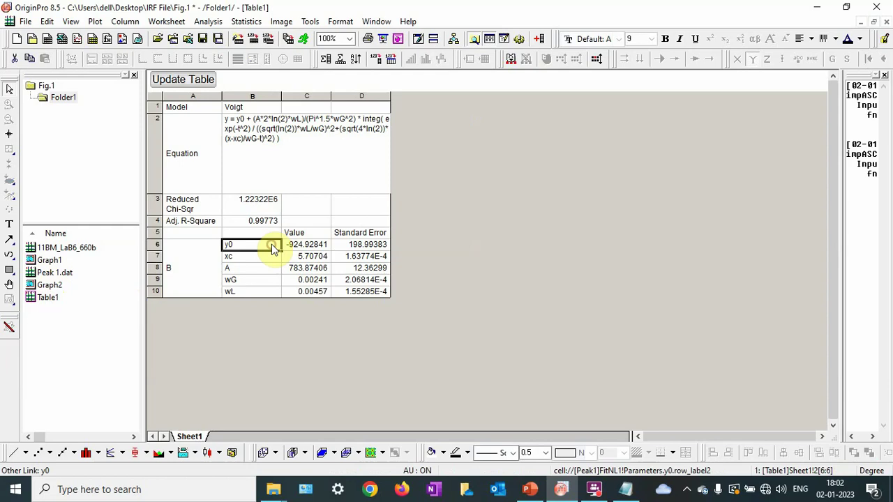
click(626, 489)
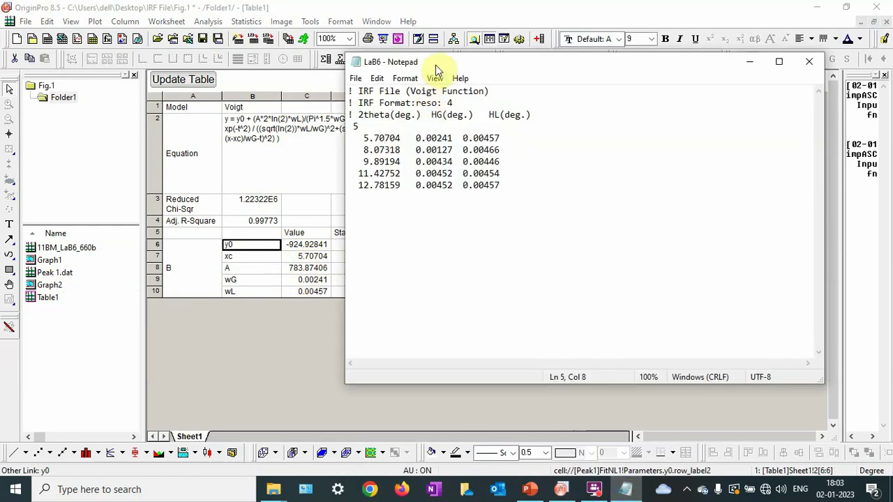
drag(434, 65, 528, 68)
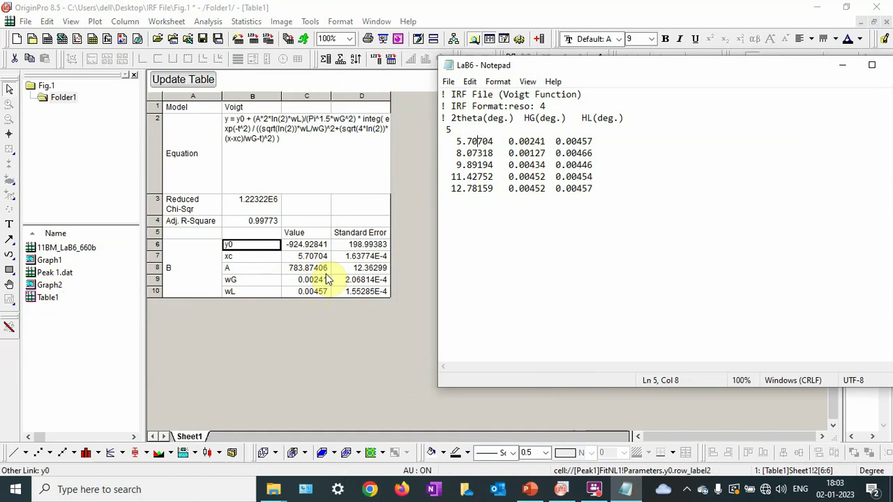
click(423, 171)
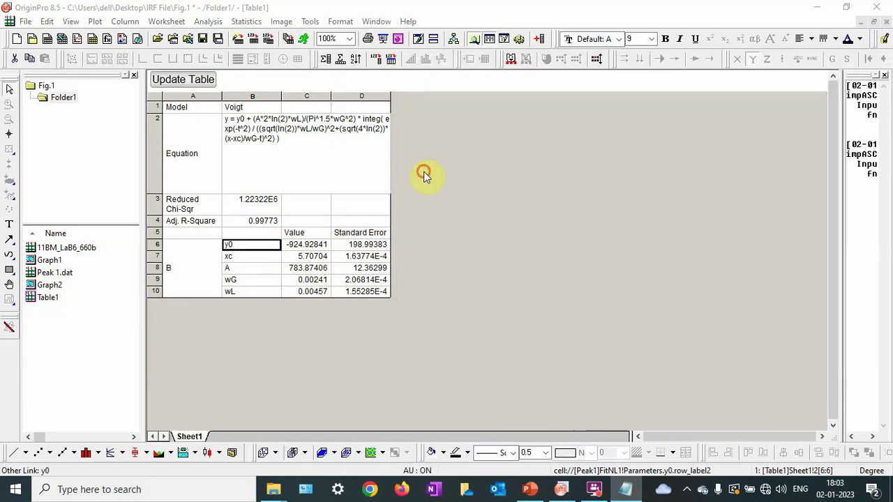
click(818, 6)
Reopen LaB6 in Notepad and scroll PowerPoint back to the res 4 .irf title slide.
click(282, 207)
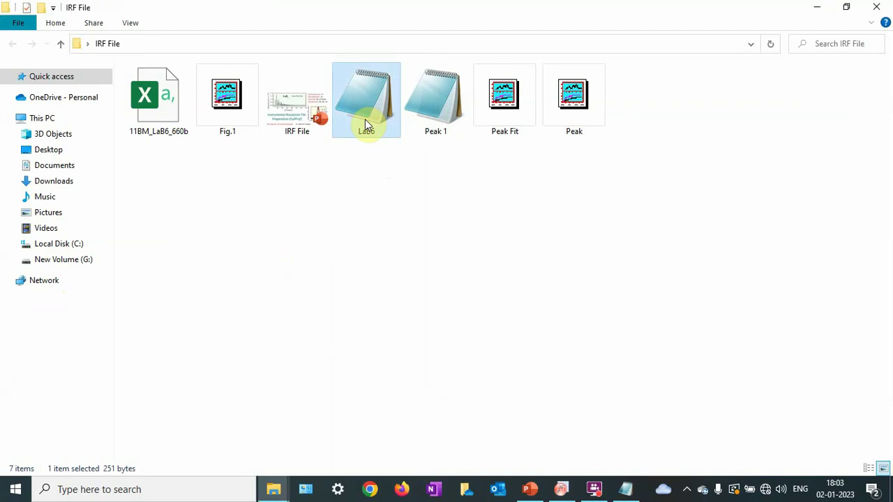
double_click(366, 124)
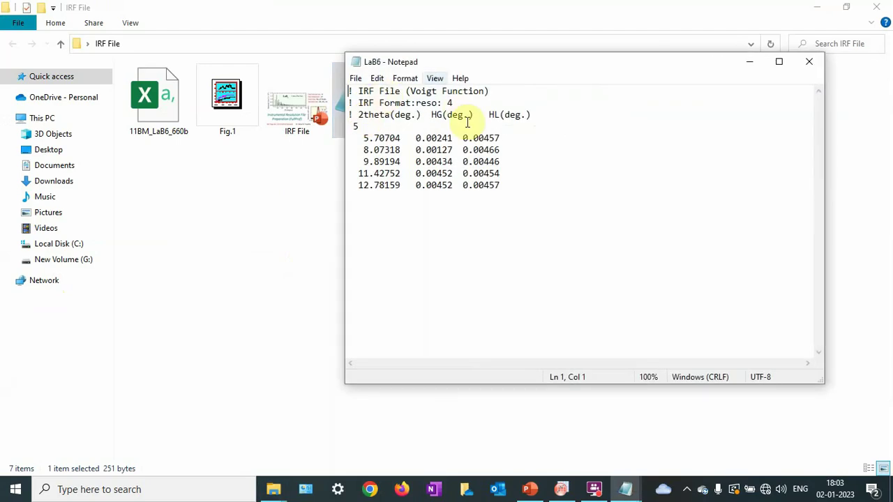
click(532, 492)
scroll(384, 323, up, 2)
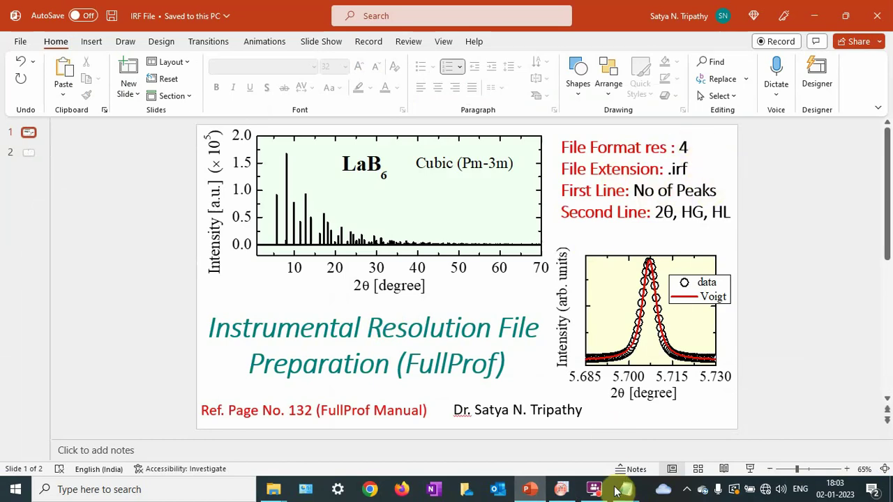
Close the LaB6 IRF file in Notepad and minimise the PowerPoint presentation.
mouse_move(620, 491)
click(645, 453)
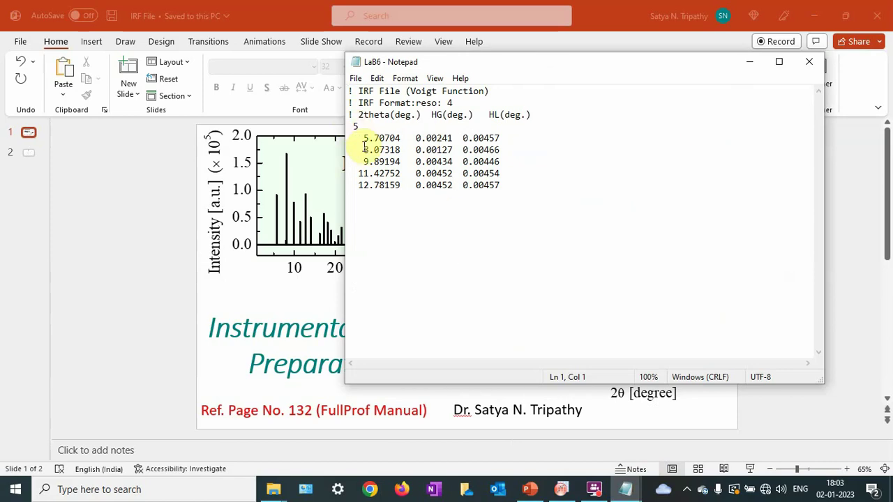
click(808, 62)
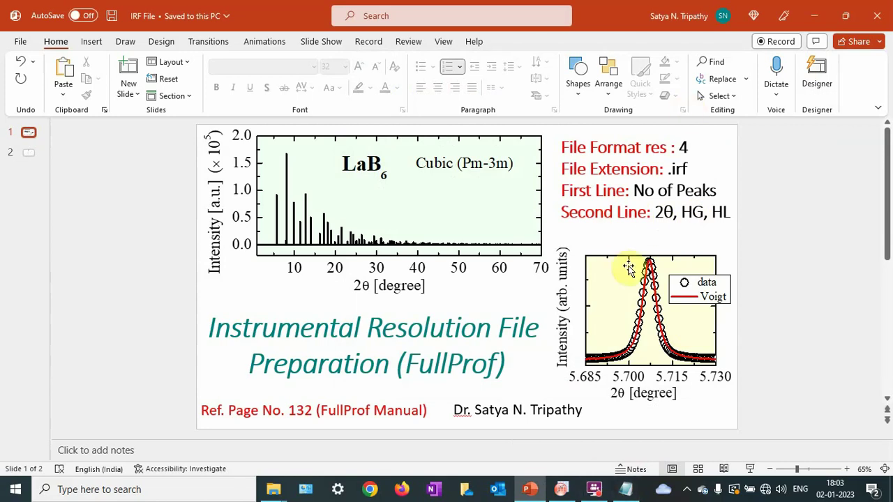
mouse_move(625, 493)
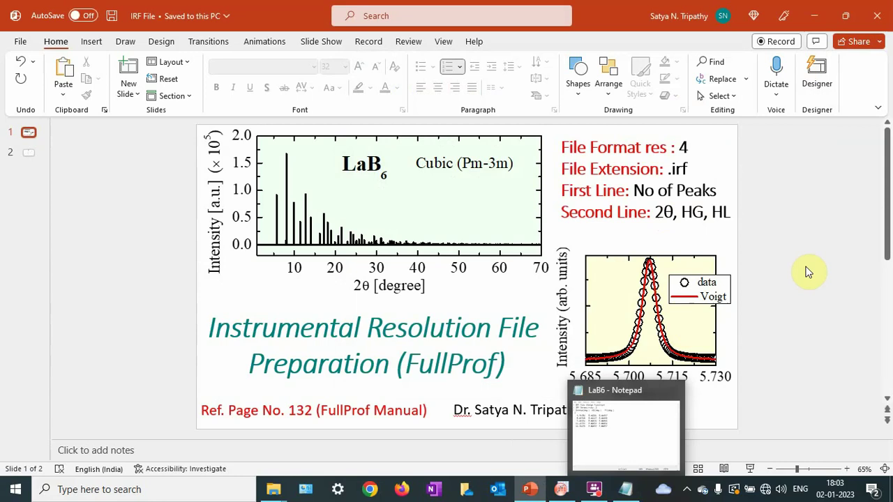
click(815, 15)
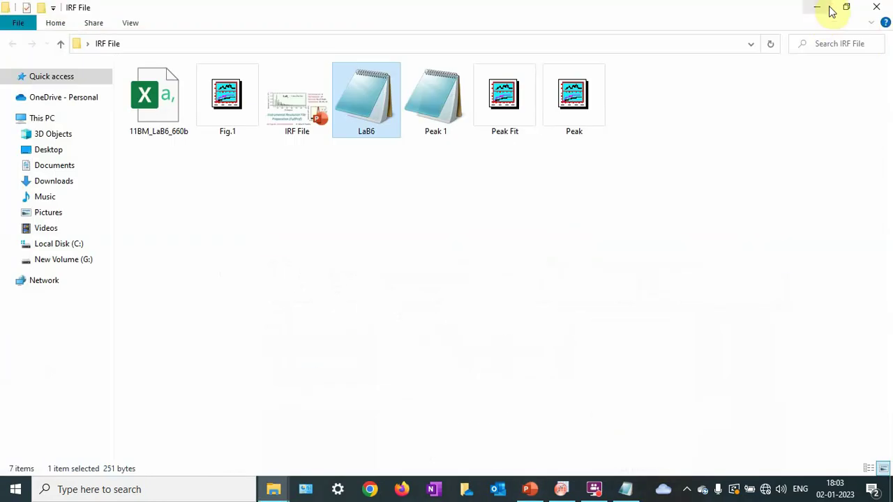
Hide Explorer and Notepad, view the BCZT paper's Fig. 1 Rietveld plots on page 3, then minimise the viewer.
click(828, 8)
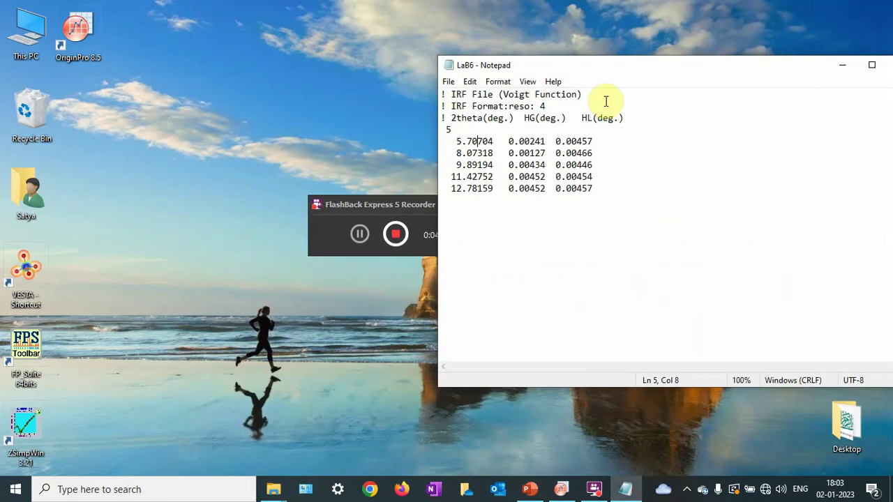
click(833, 66)
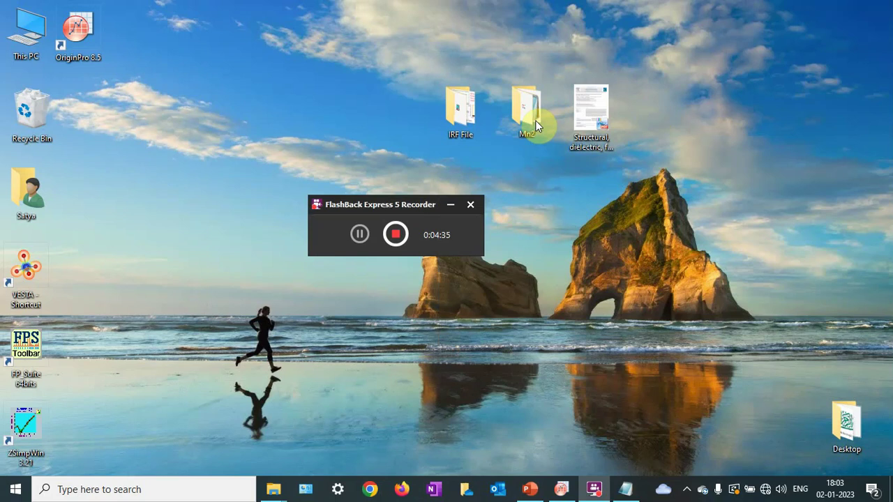
mouse_move(602, 106)
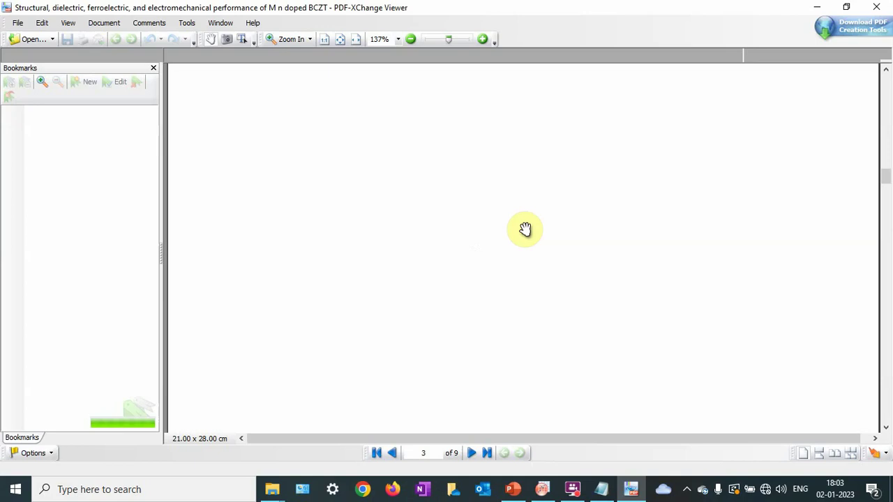
scroll(524, 230, up, 20)
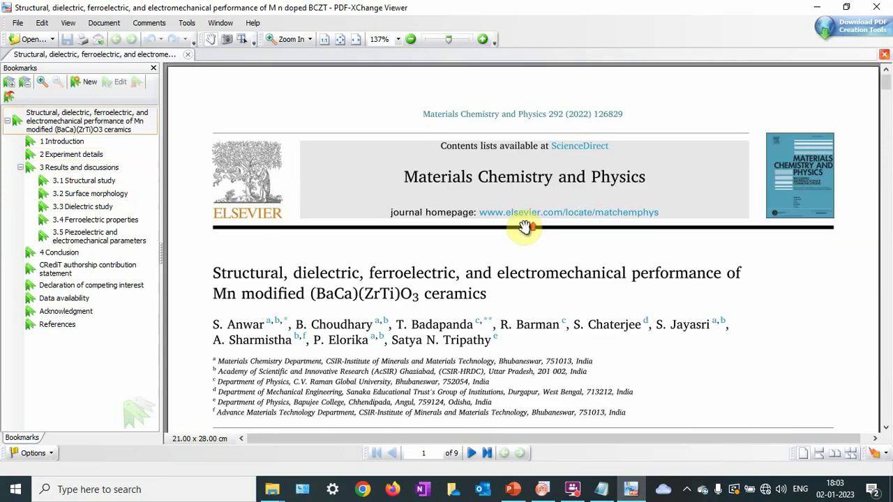
scroll(542, 239, down, 20)
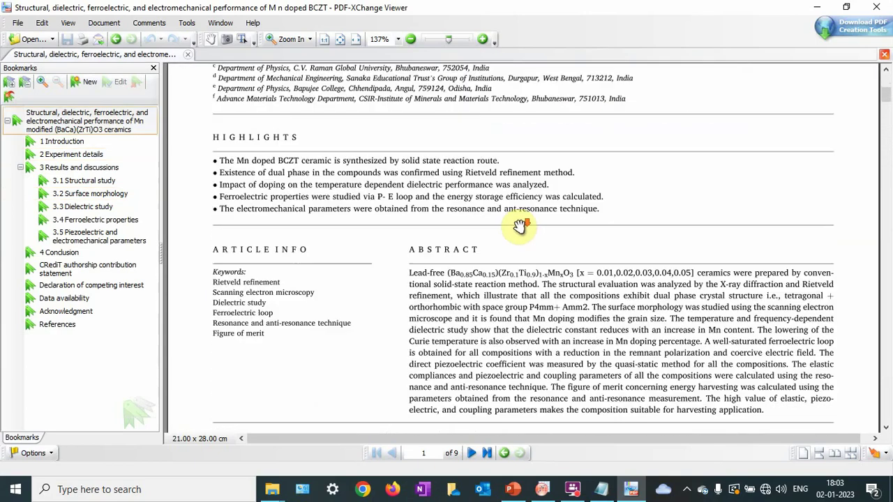
scroll(520, 227, down, 8)
scroll(522, 226, up, 4)
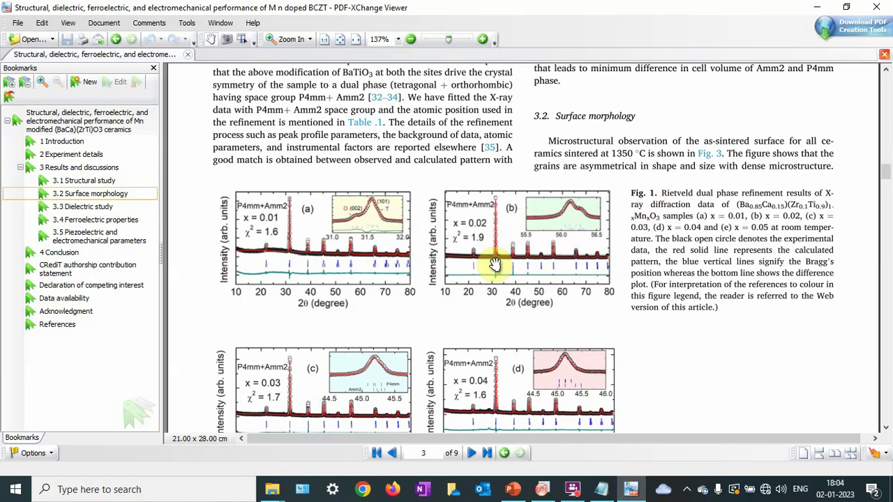
scroll(494, 264, down, 3)
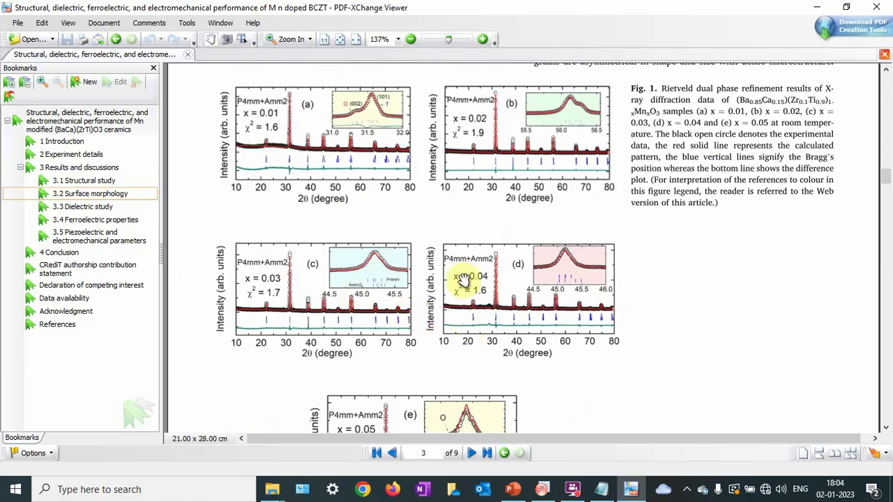
click(814, 8)
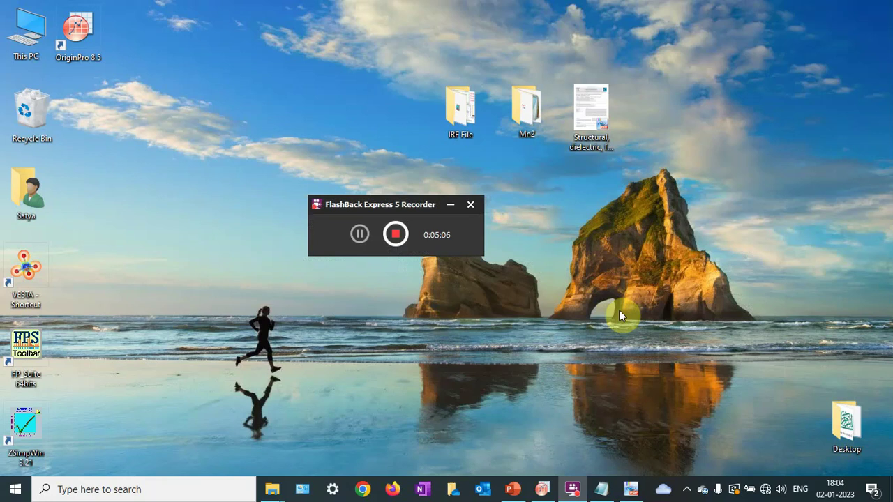
Open the Mn2 folder, run FullProf on BCZTMn2.dat and reload the updated PCR file.
click(521, 96)
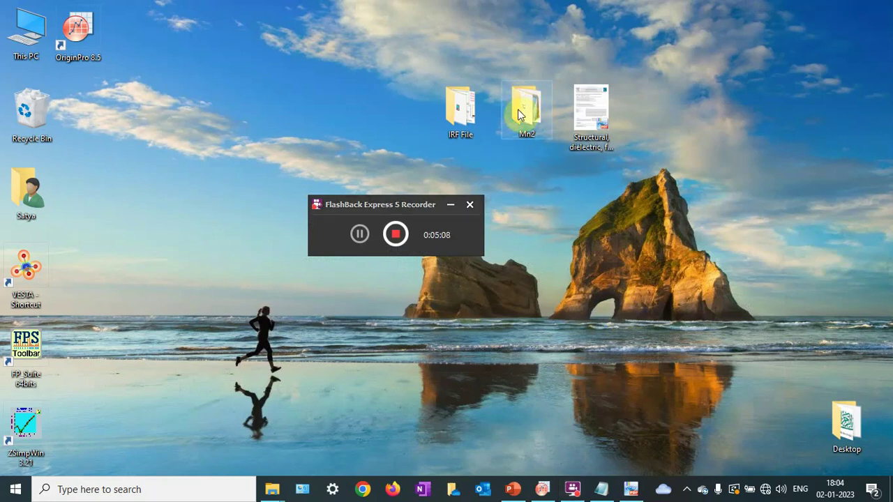
double_click(519, 115)
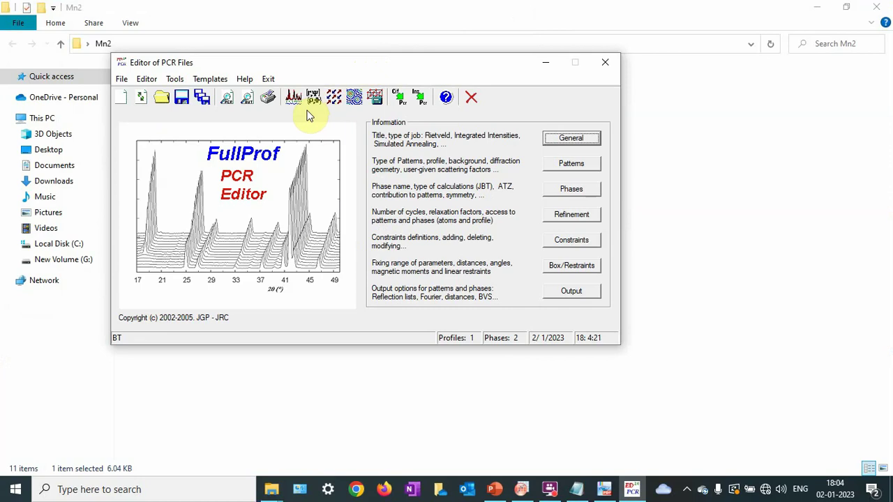
click(288, 98)
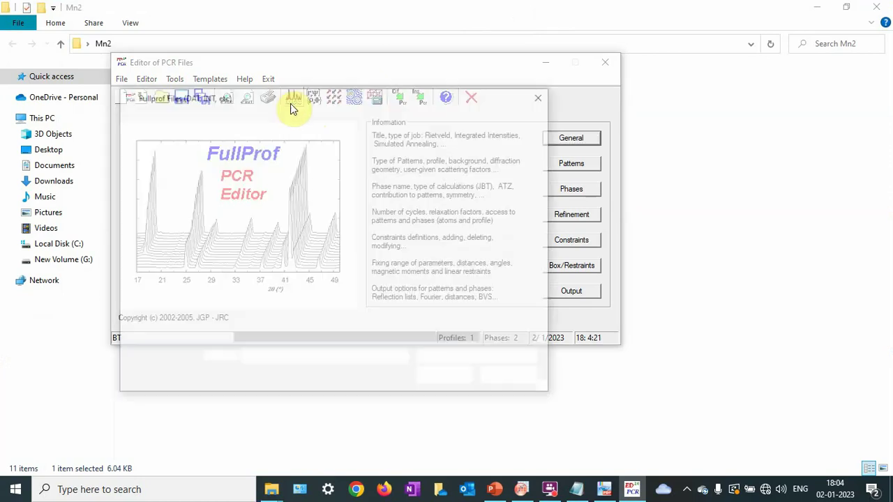
double_click(258, 181)
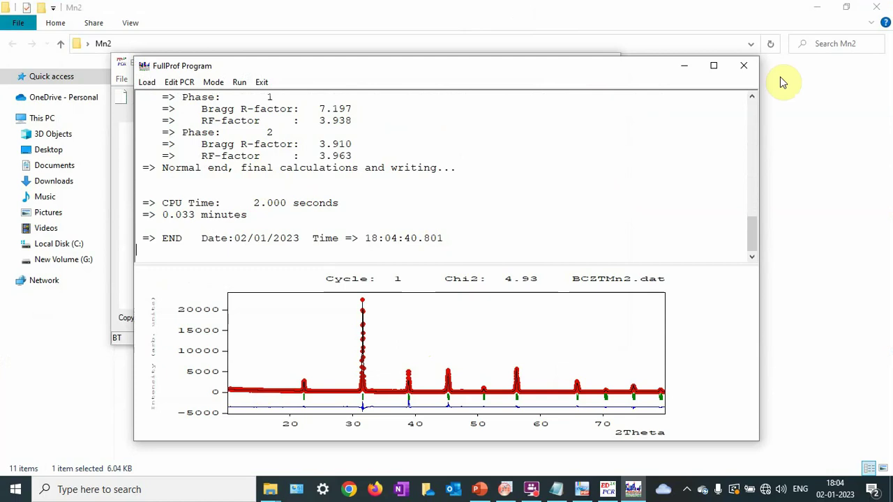
click(747, 69)
click(440, 298)
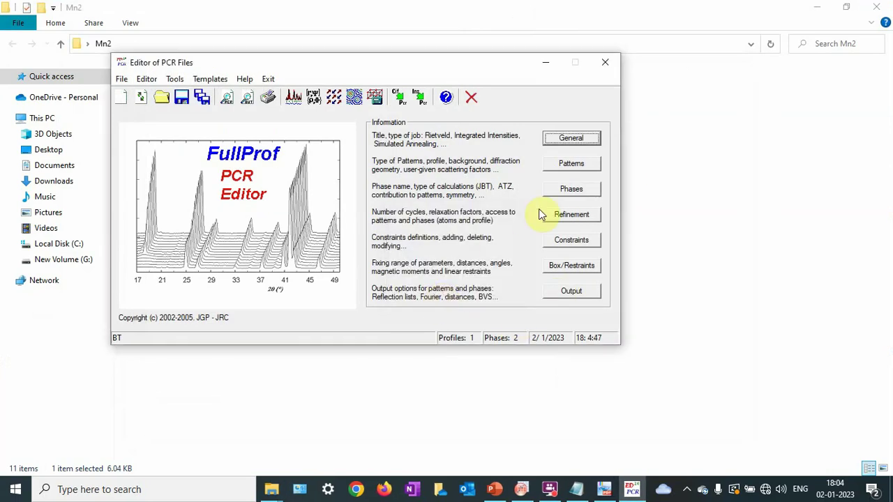
Close the PCR editor and shrink and move the Mn2 folder window aside.
click(604, 63)
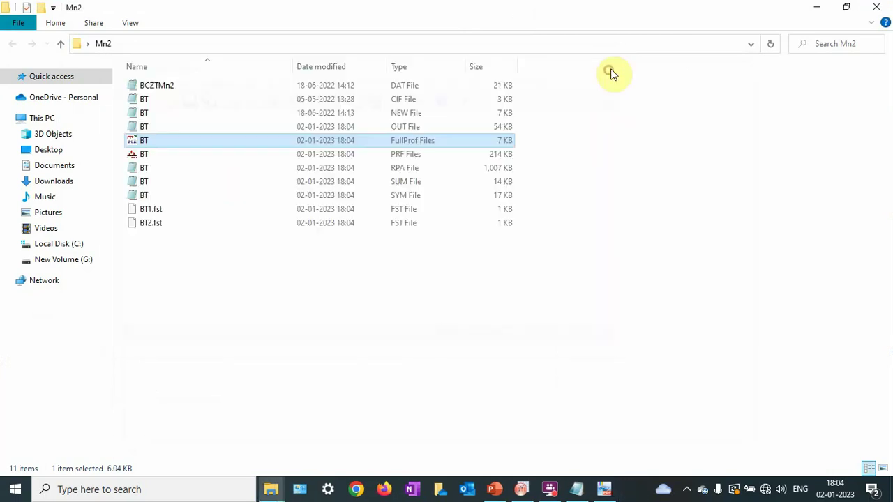
click(845, 7)
drag(523, 120, 485, 189)
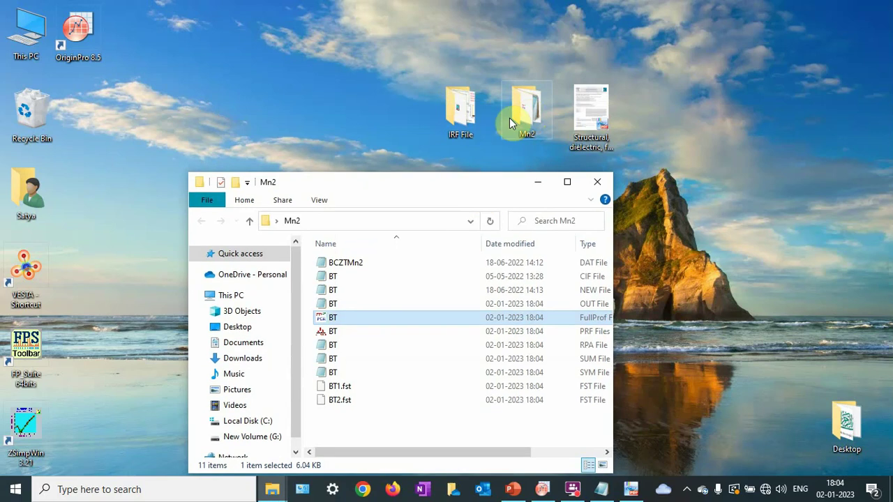
Copy the LaB6 file from the IRF File folder and paste it into Mn2.
double_click(462, 114)
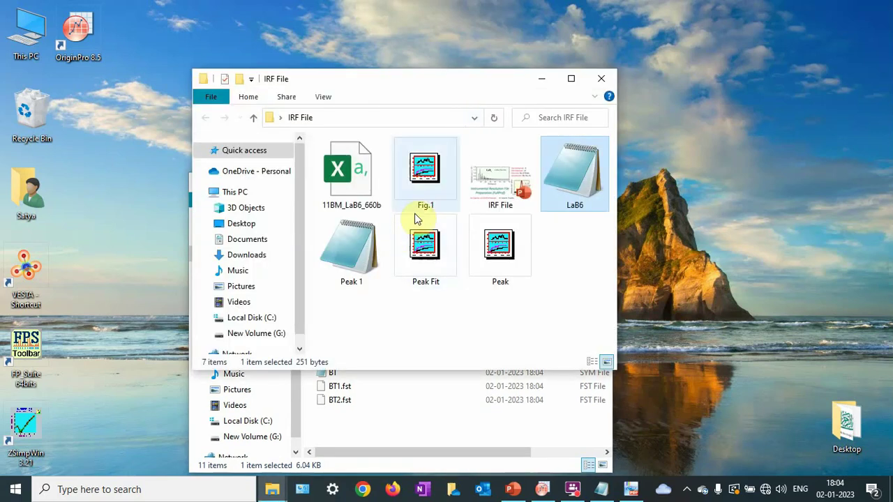
right_click(563, 173)
click(614, 394)
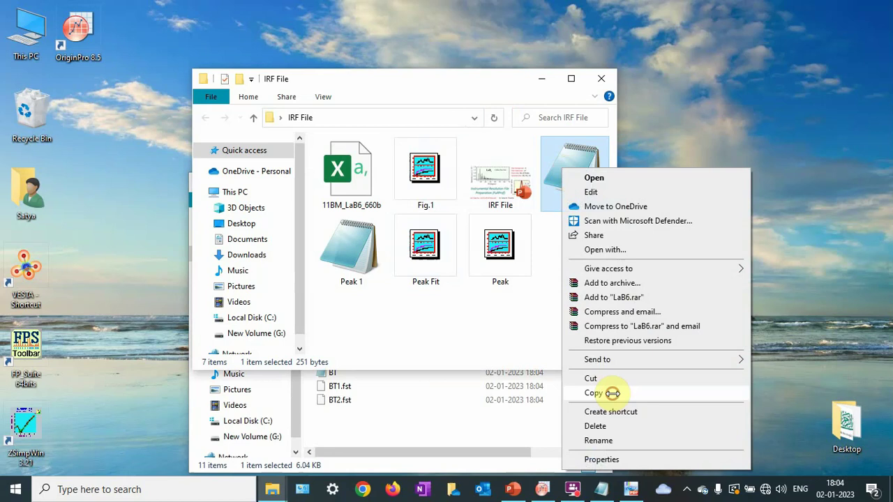
click(601, 78)
click(568, 182)
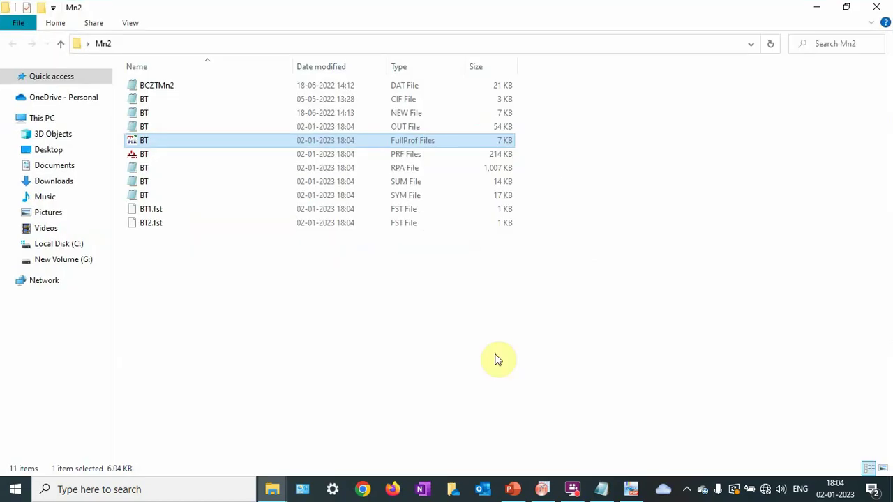
right_click(496, 353)
click(528, 258)
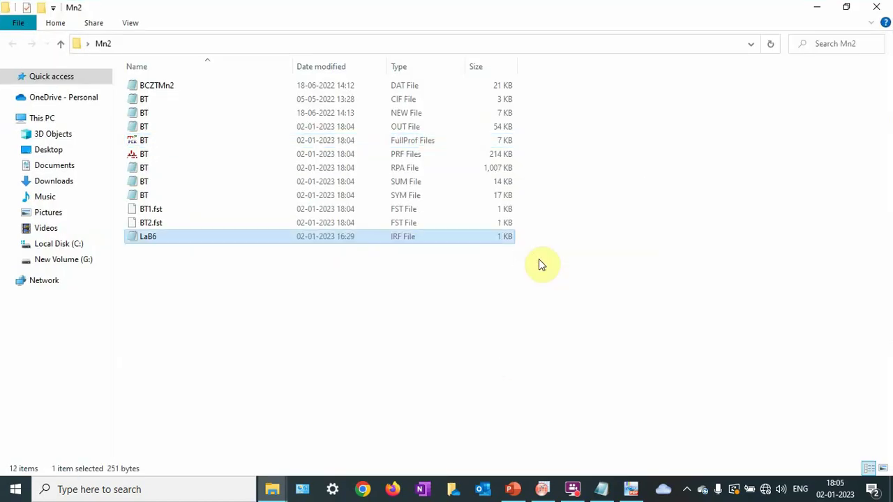
In the BT PCR file, set the resolution to a 2θ, HG, HL list using the LaB6 file.
click(186, 140)
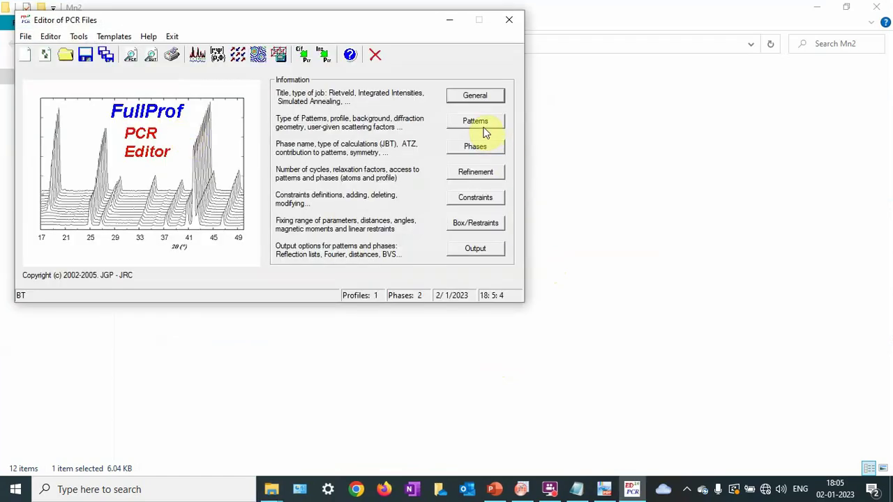
click(477, 123)
click(333, 121)
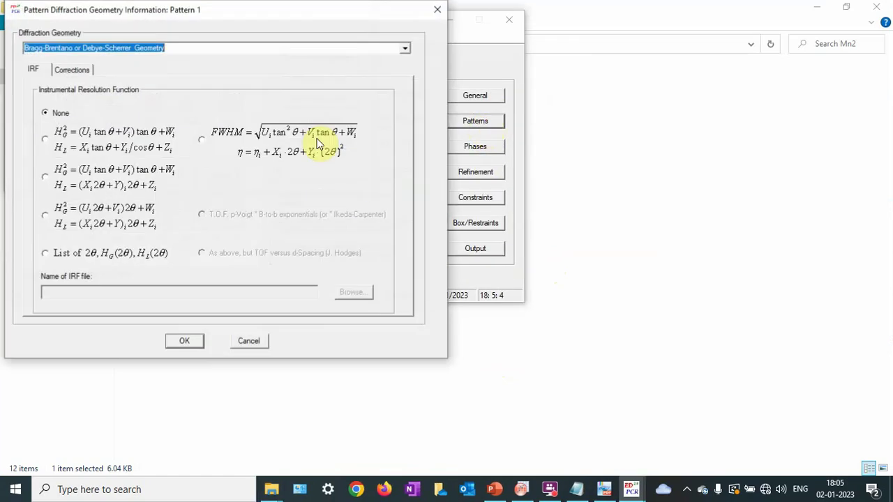
click(94, 258)
click(353, 293)
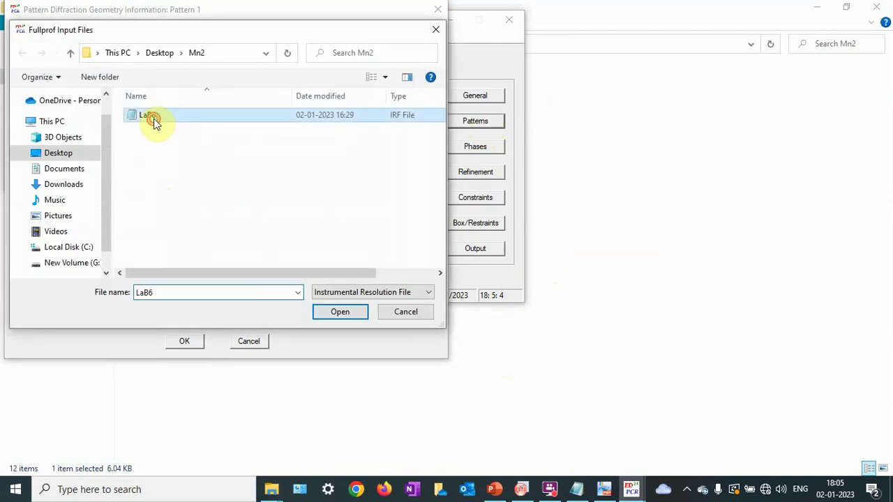
double_click(152, 118)
click(182, 344)
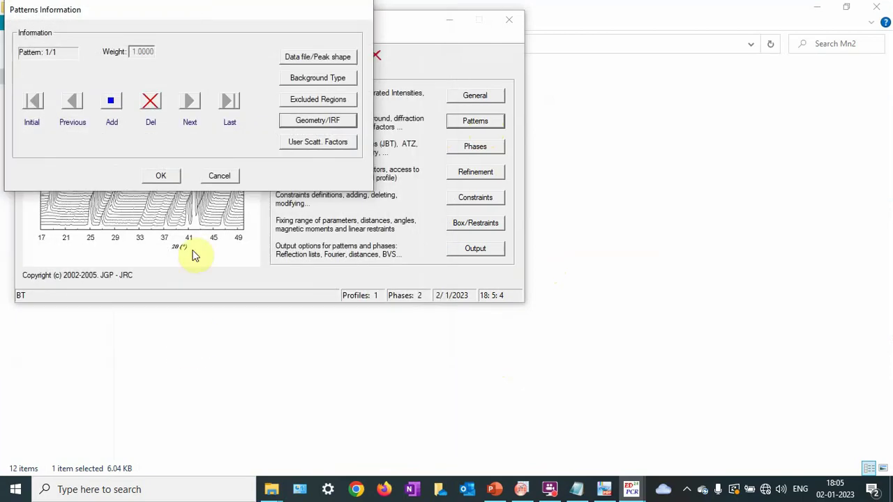
click(166, 175)
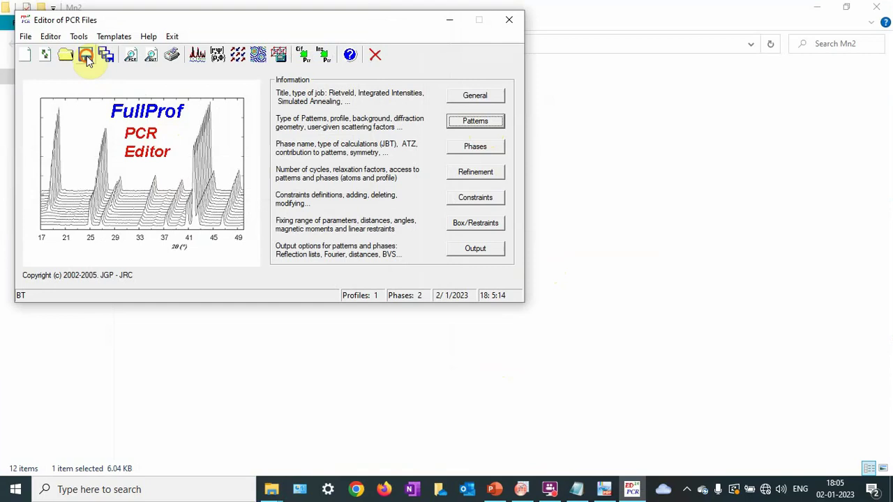
Rerun FullProf on BCZTMn2.dat and reload the updated PCR file.
click(197, 56)
double_click(166, 141)
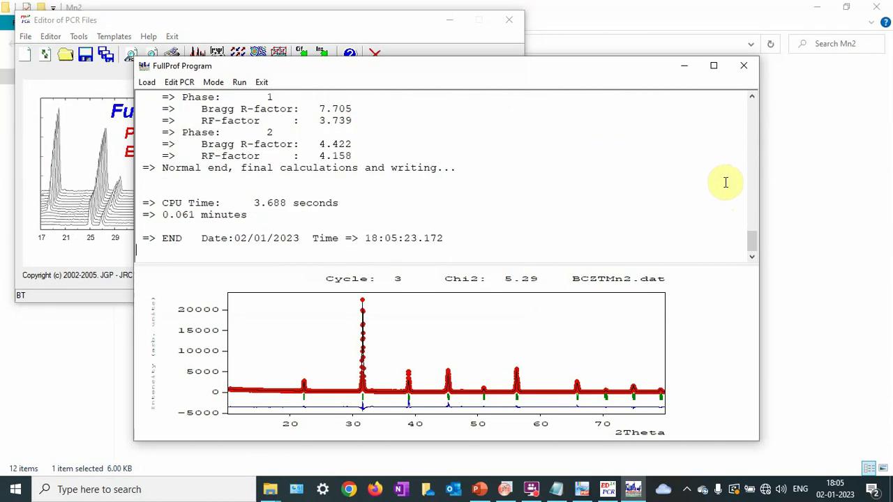
click(744, 65)
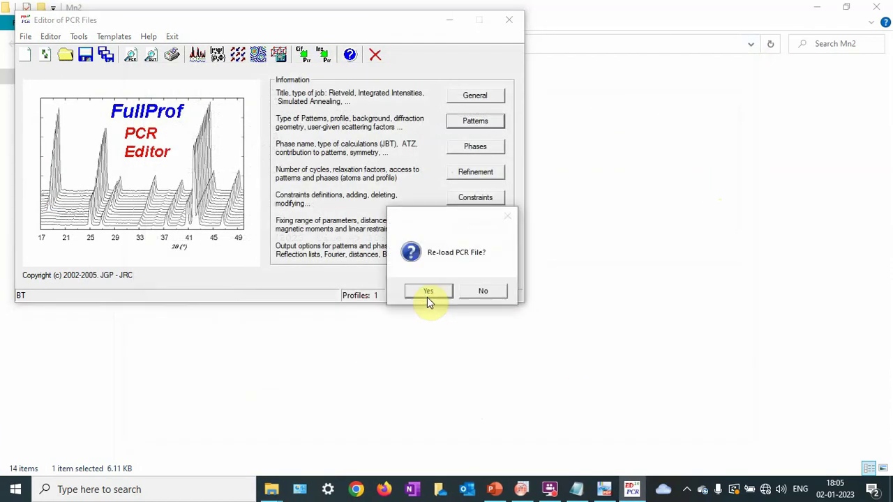
click(426, 294)
click(580, 263)
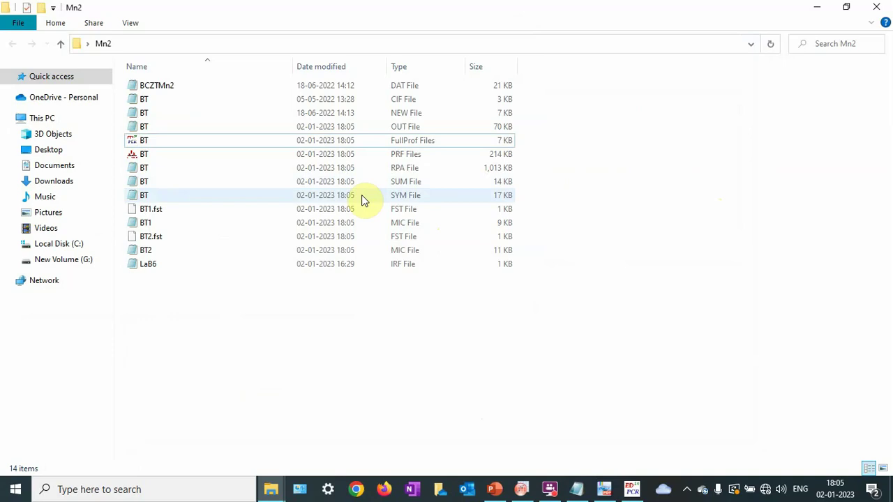
double_click(365, 220)
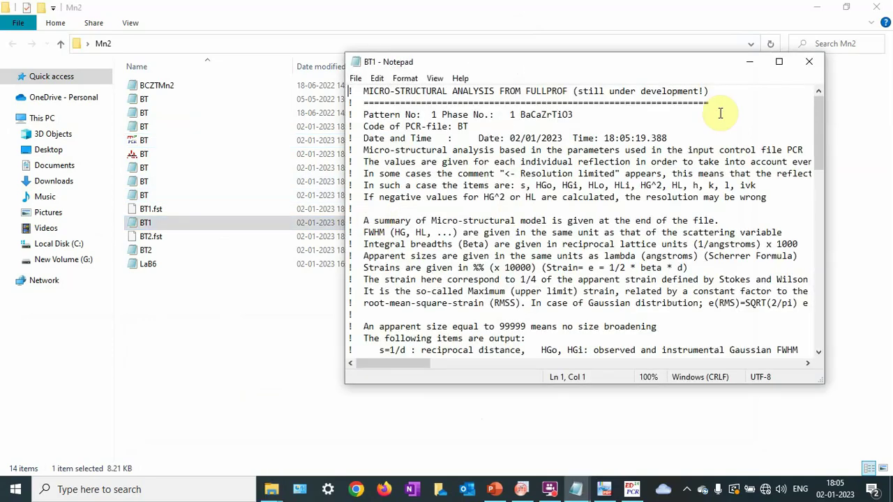
click(777, 62)
scroll(367, 305, down, 15)
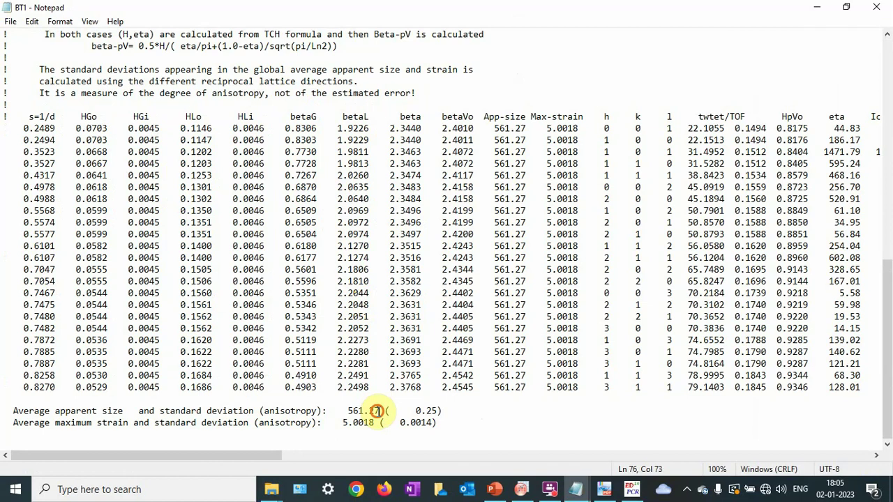
drag(375, 411, 347, 411)
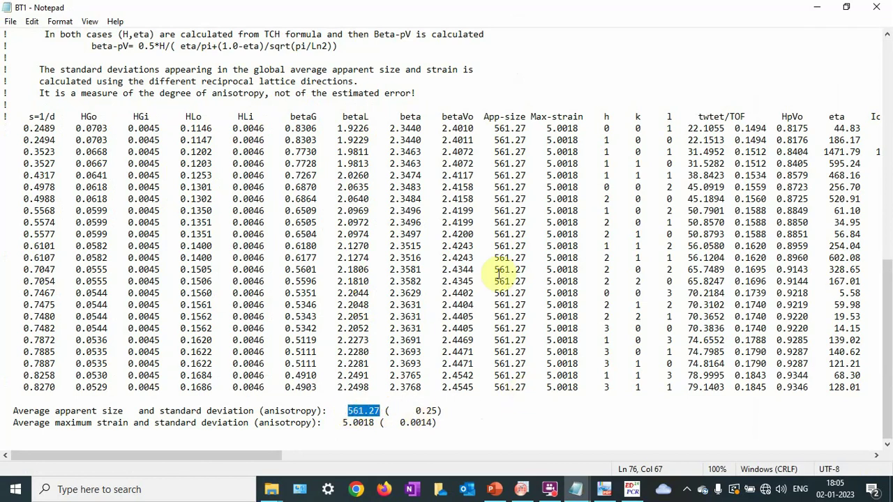
scroll(495, 272, up, 15)
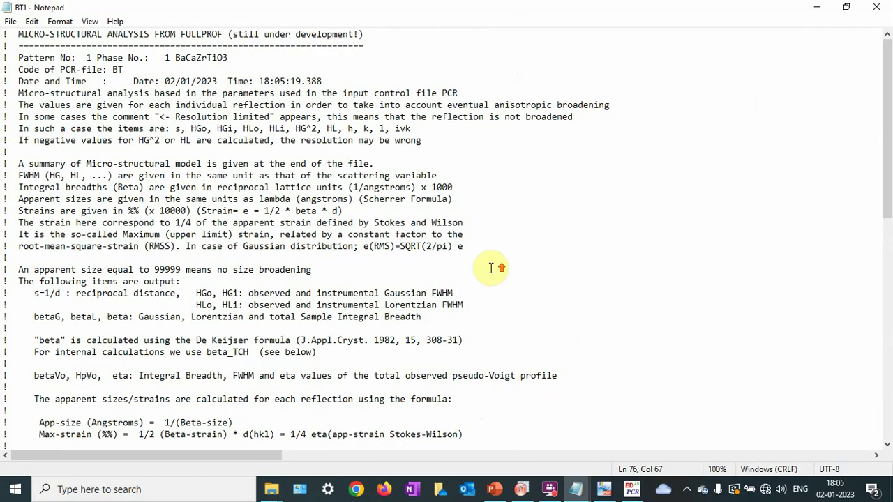
click(875, 10)
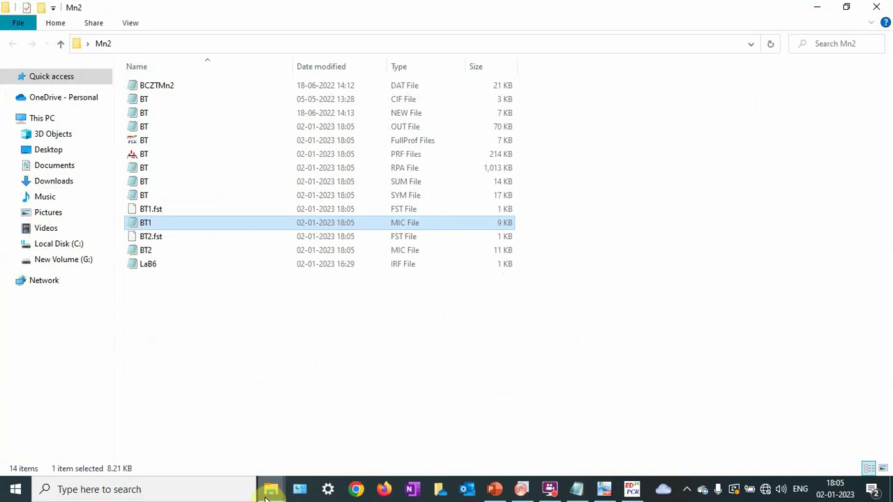
Switch to the FullProf_Suite IRF_Files folder window and dismiss the News and interests panel.
mouse_move(266, 498)
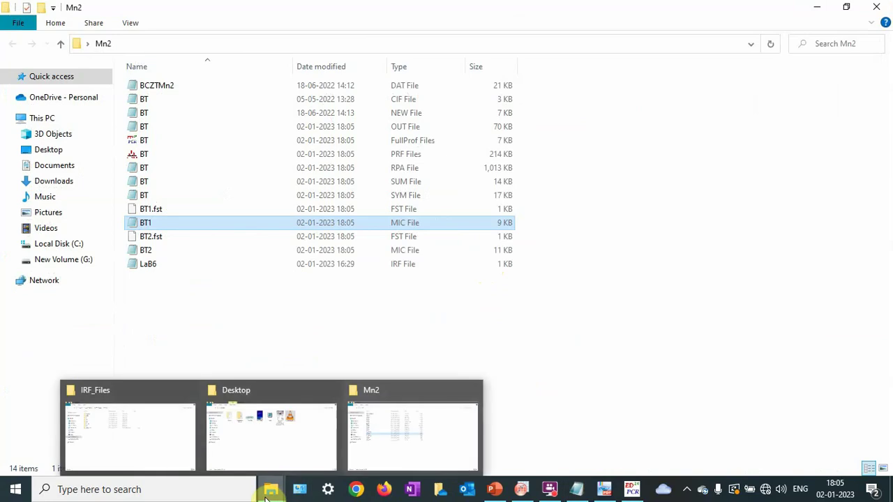
click(149, 431)
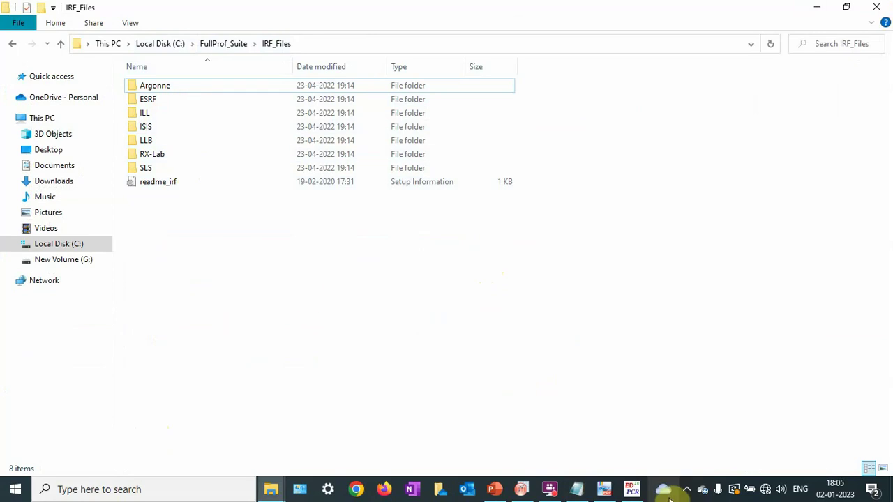
mouse_move(663, 489)
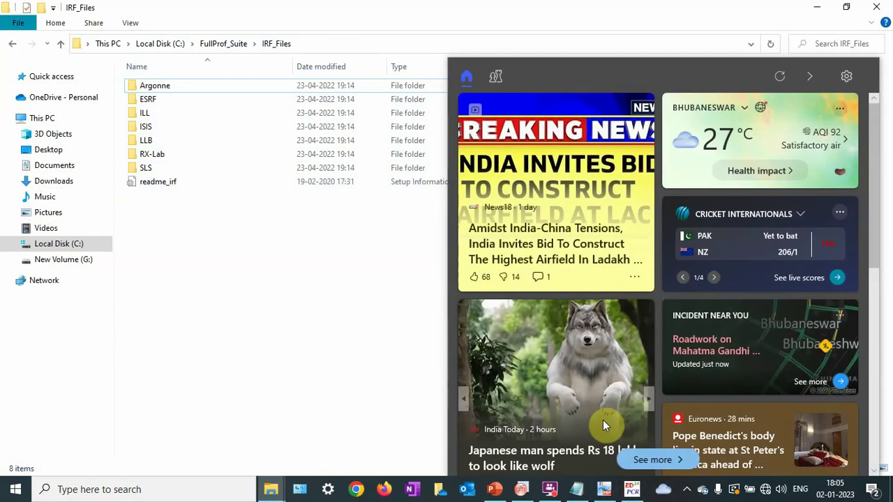
click(326, 345)
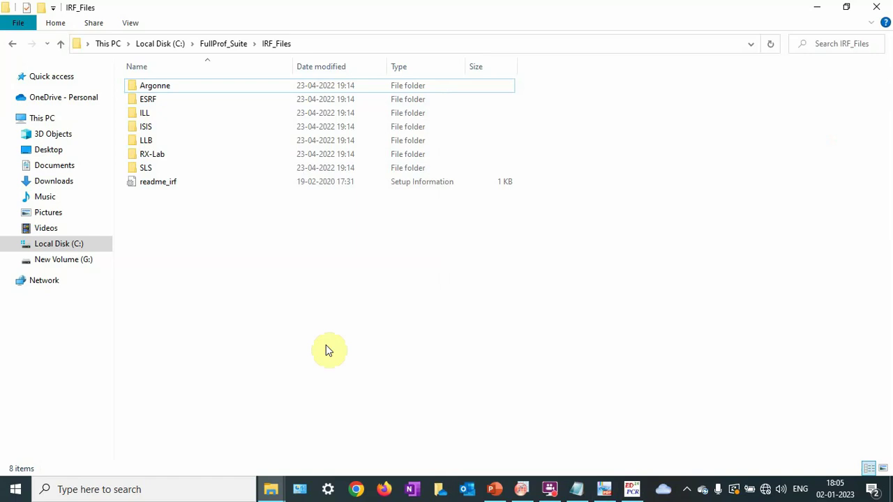
Show OriginPro's Table1 of LaB6 Voigt parameters, then bring the IRF File presentation forward.
click(523, 491)
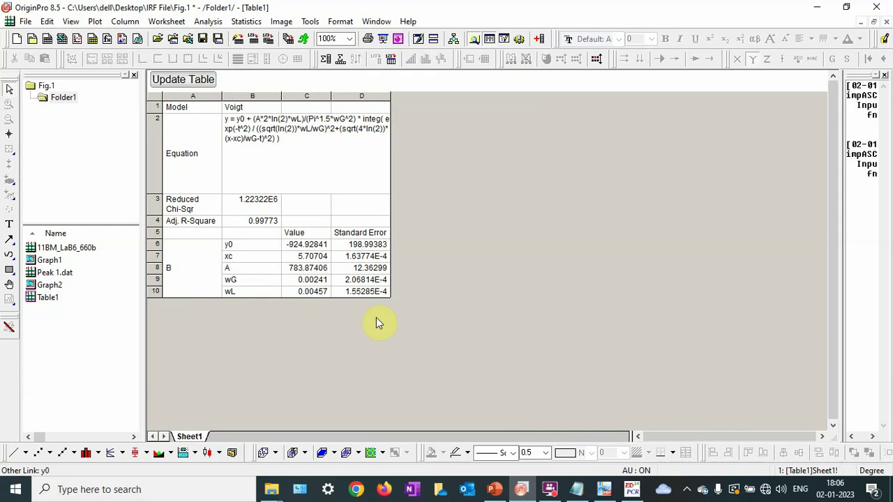
click(495, 490)
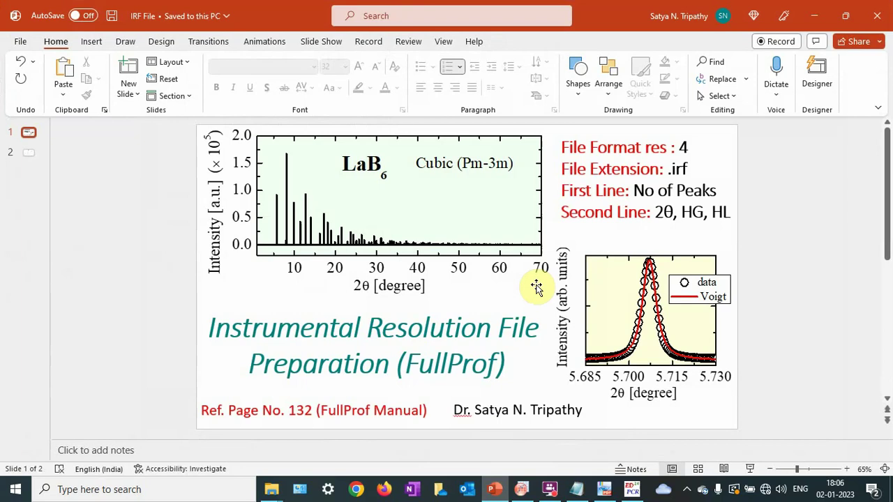
View the Steps slide, then return to the title slide with the res 4 .irf format notes.
click(31, 158)
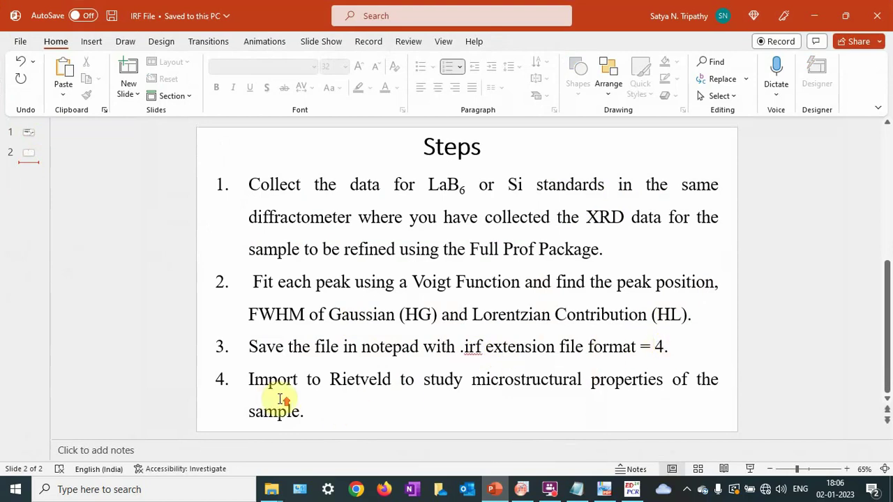
scroll(275, 399, up, 2)
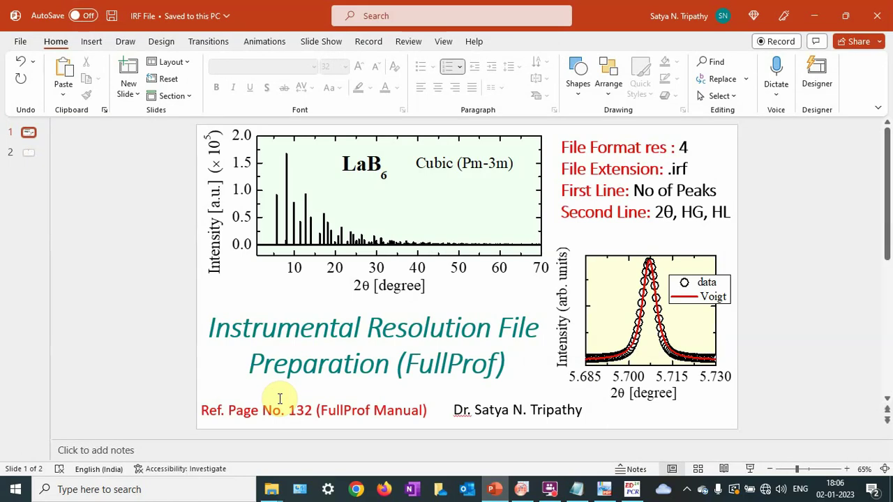
Switch to OriginPro and open Graph1 with the LaB6 Cubic diffraction pattern.
click(520, 490)
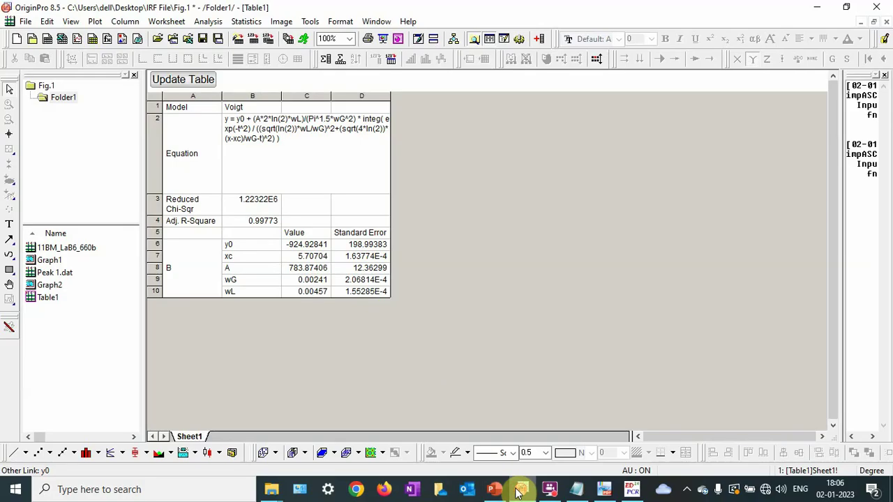
double_click(50, 259)
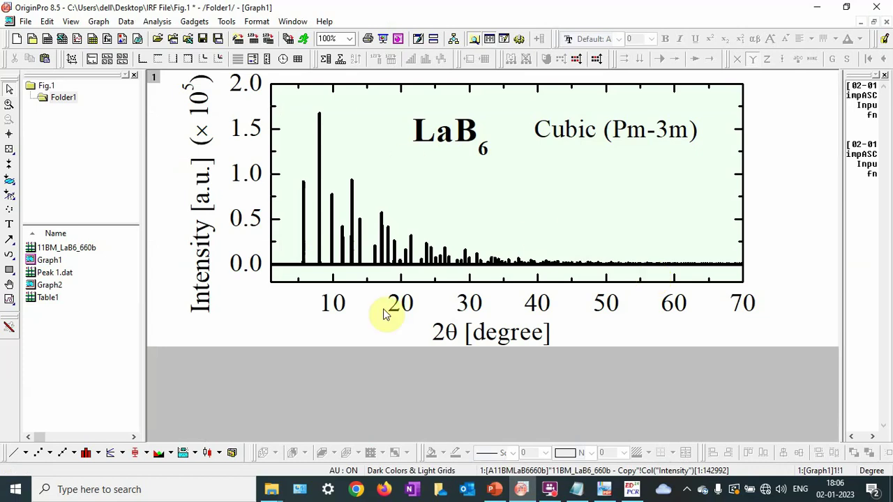
click(549, 490)
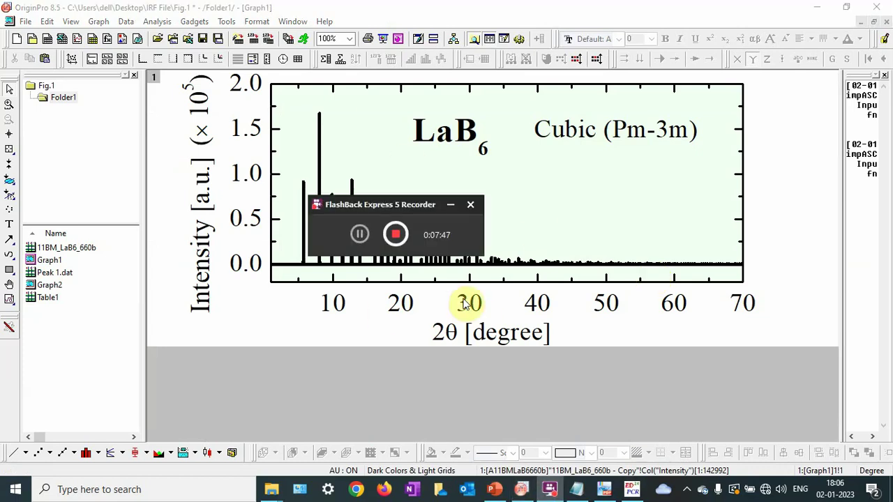